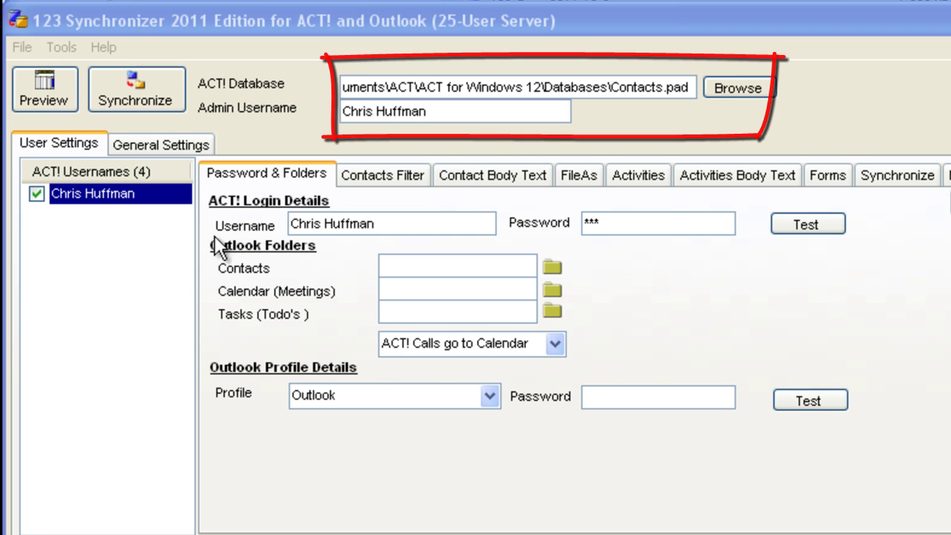
# Step: Point Contacts, Calendar and Tasks to the matching folders in the first user's own Outlook folder set
pyautogui.click(553, 268)
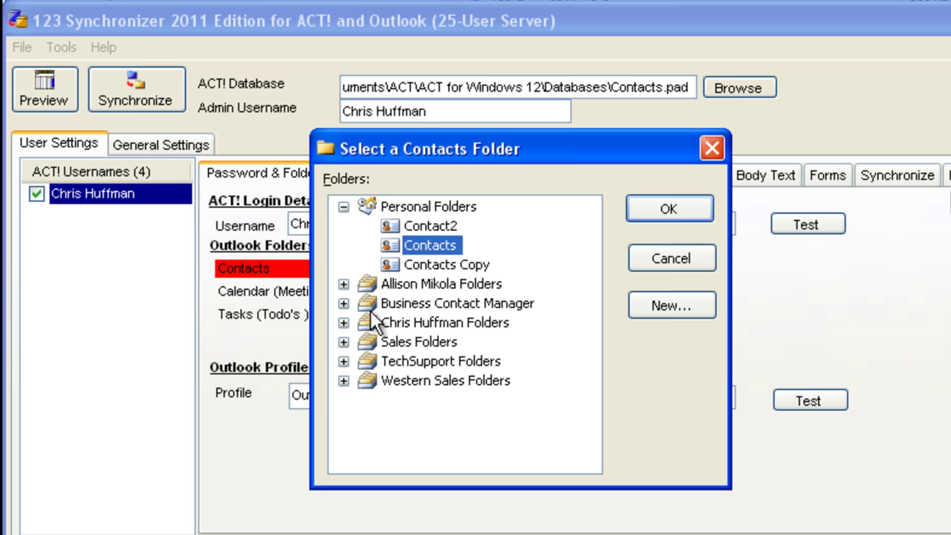
pyautogui.click(343, 323)
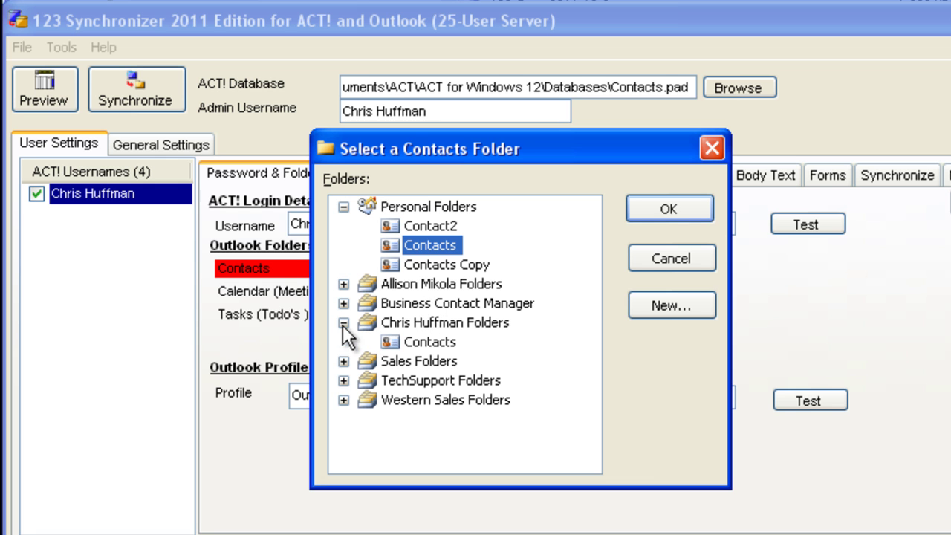
pyautogui.click(428, 341)
pyautogui.click(649, 211)
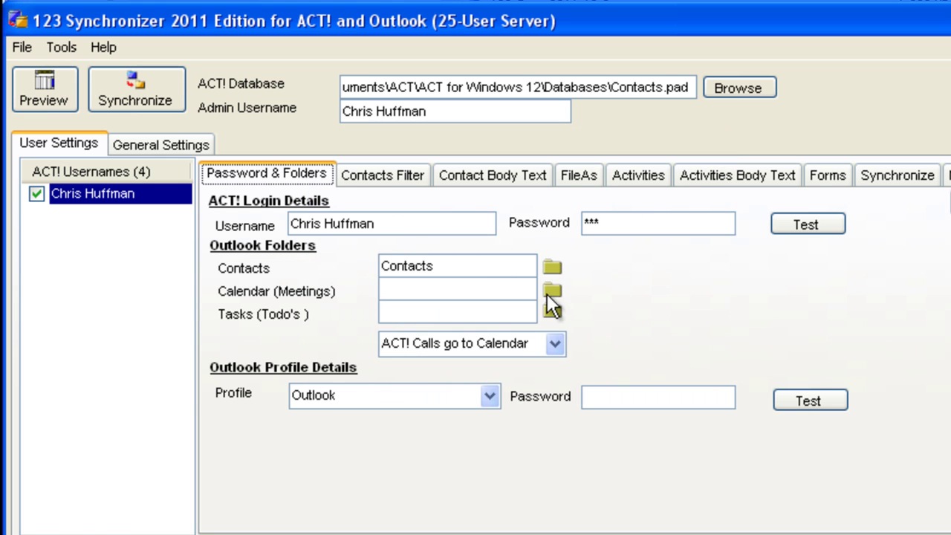
pyautogui.click(549, 290)
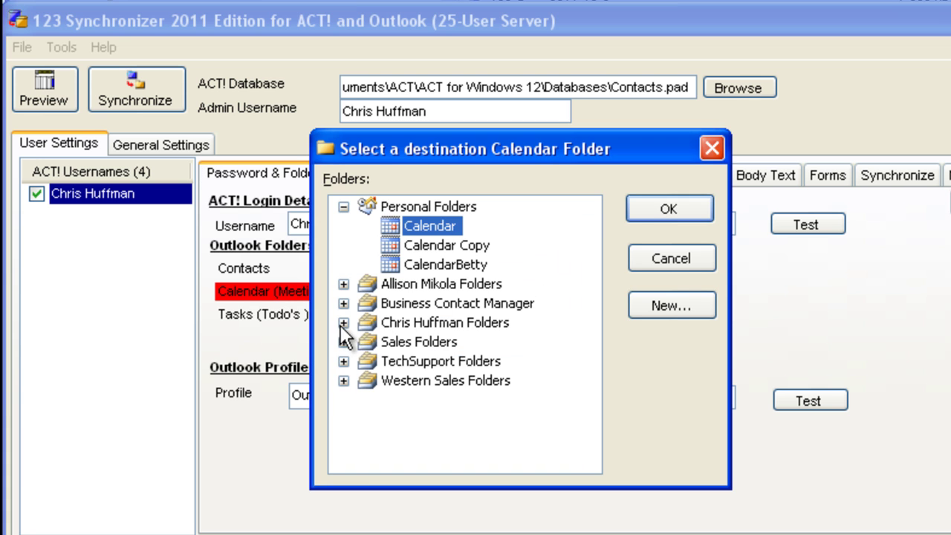
pyautogui.click(343, 323)
pyautogui.click(416, 343)
pyautogui.click(676, 211)
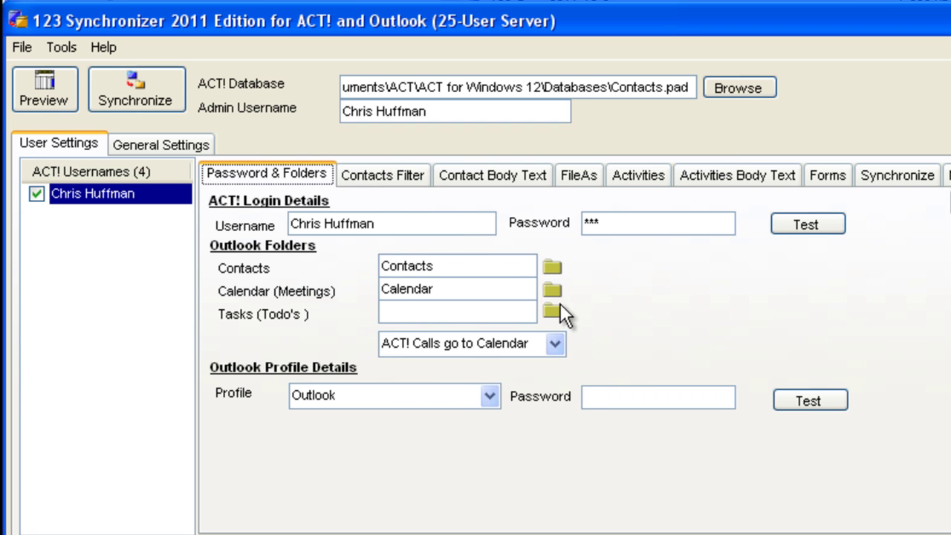
pyautogui.click(553, 310)
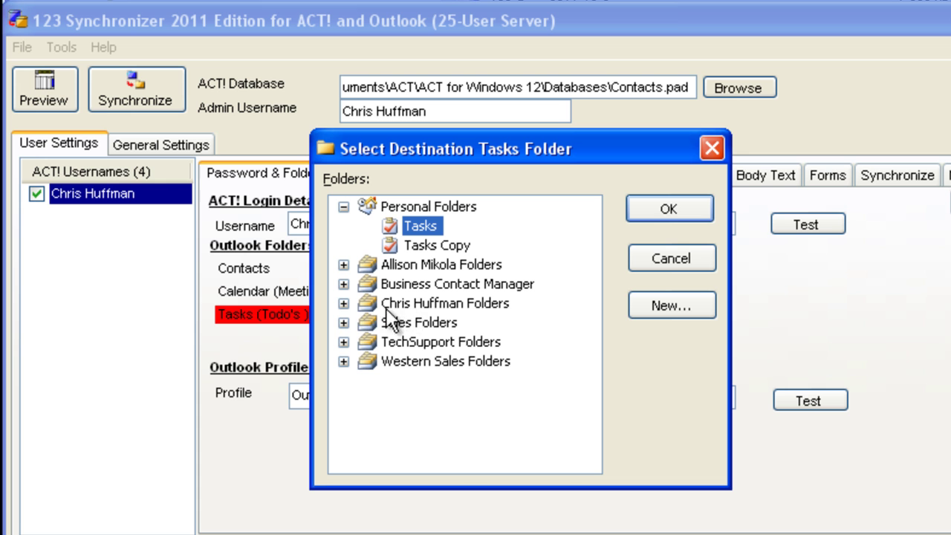
pyautogui.click(343, 303)
pyautogui.click(419, 322)
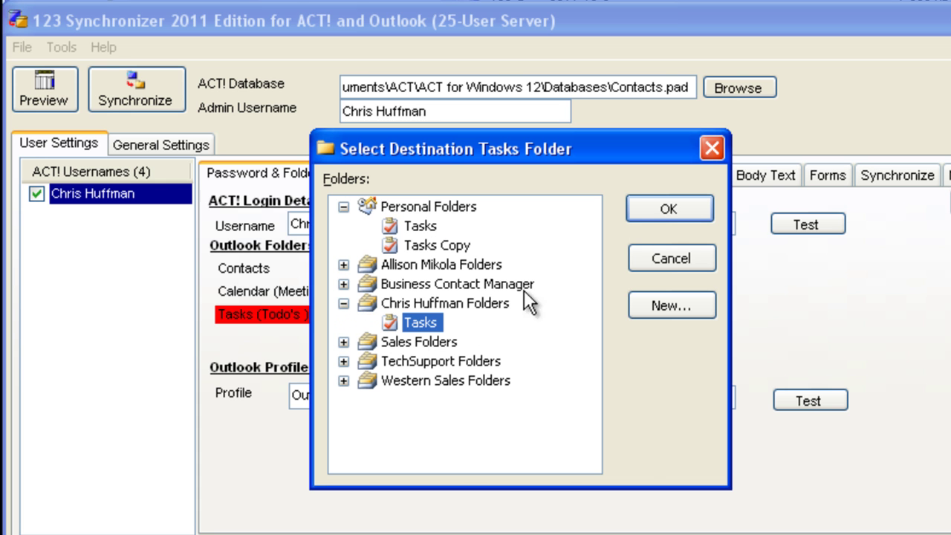
pyautogui.click(669, 207)
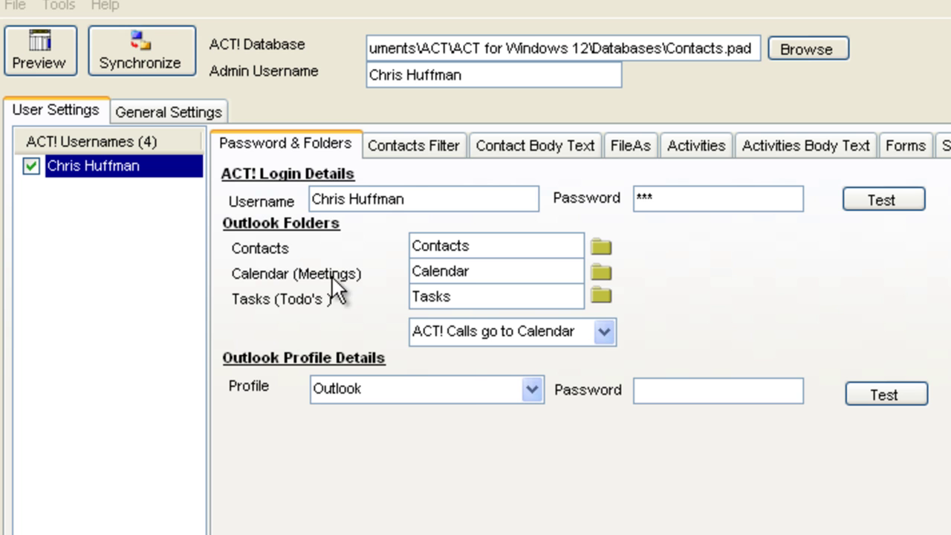
# Step: Review the contacts filter settings, then return to the login and folder settings
pyautogui.click(410, 156)
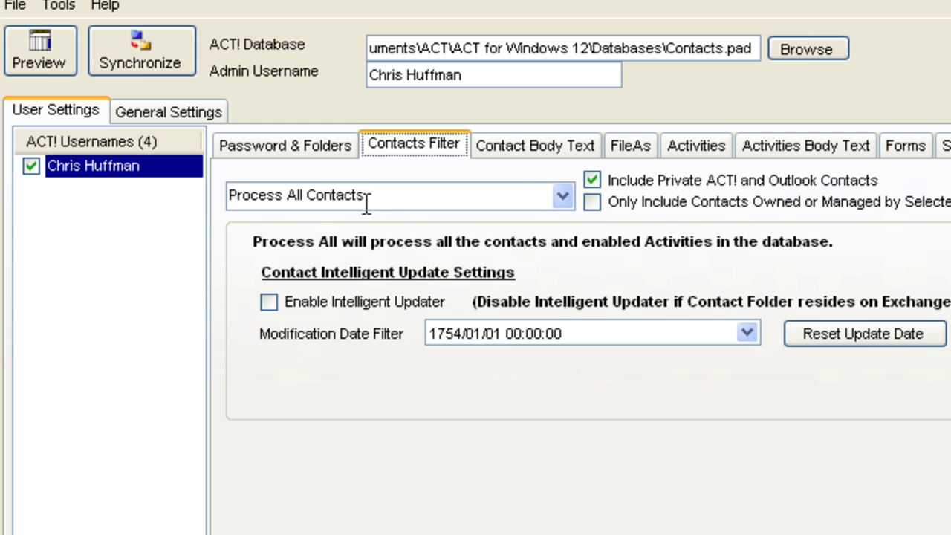
pyautogui.click(340, 144)
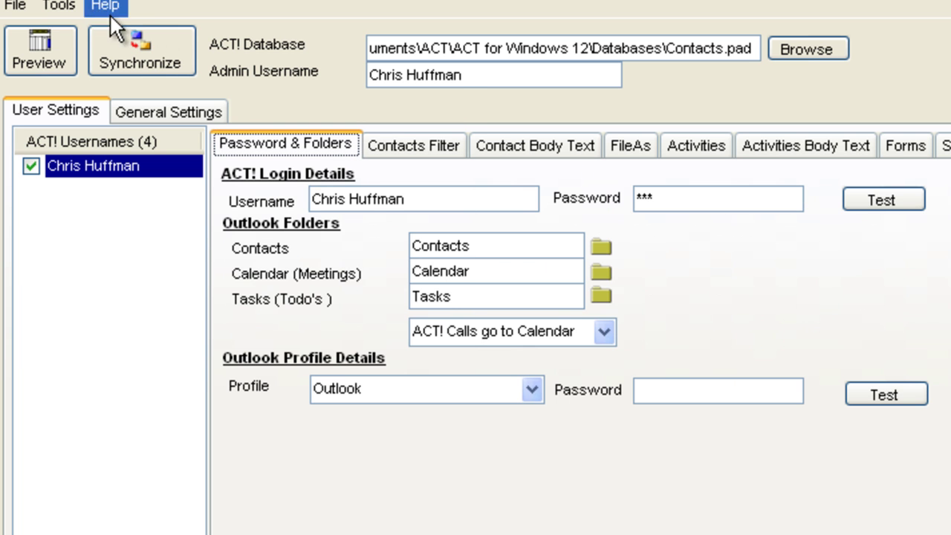
pyautogui.click(58, 6)
# Step: Add a custom user named 'Sales Group' to the sync user list
pyautogui.moveTo(107, 31)
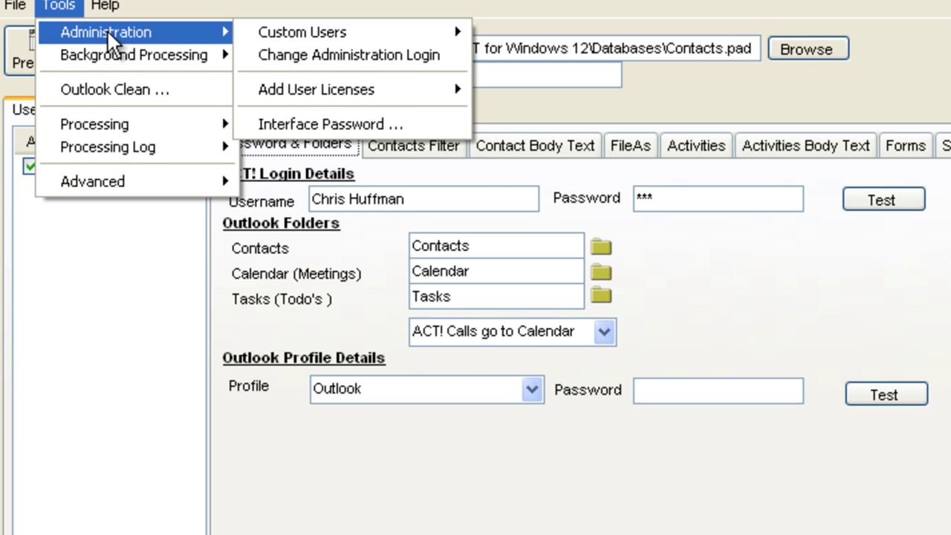
pyautogui.moveTo(274, 30)
pyautogui.click(557, 31)
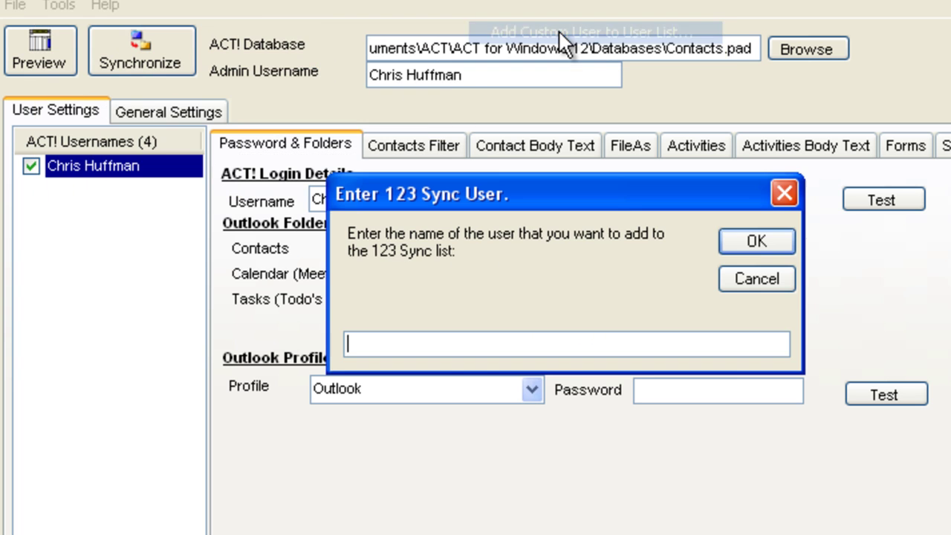
pyautogui.write('S')
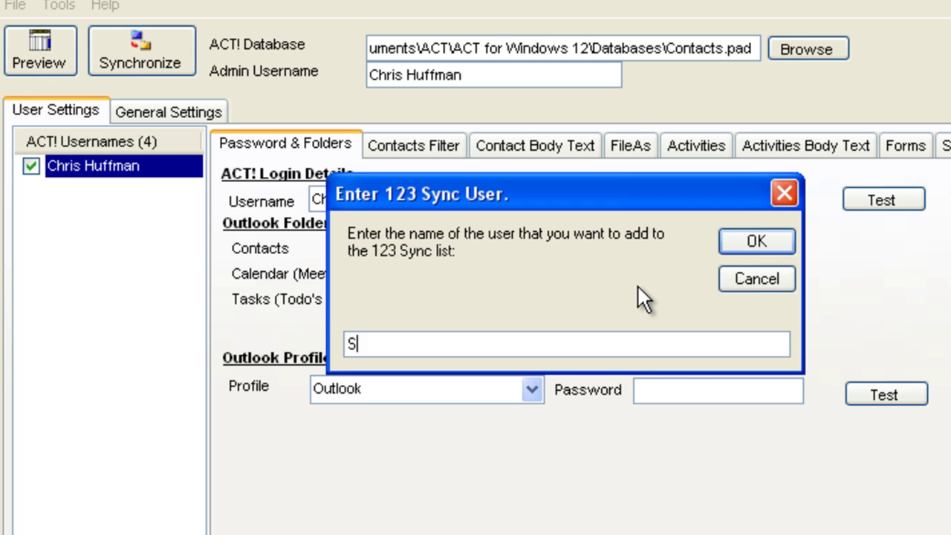
pyautogui.write('ales Group')
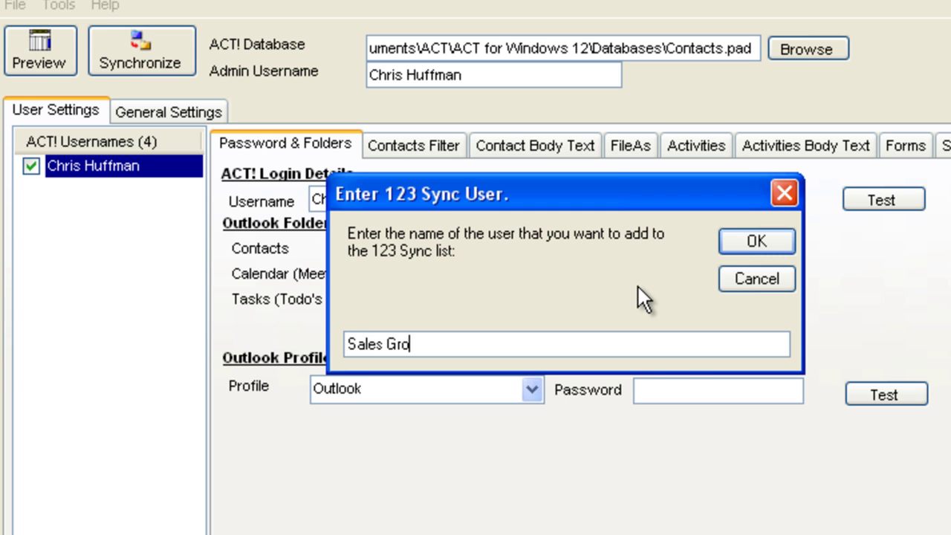
pyautogui.click(778, 240)
# Step: Give Sales Group the administrator's ACT! username and password and confirm the login test succeeds
pyautogui.click(129, 190)
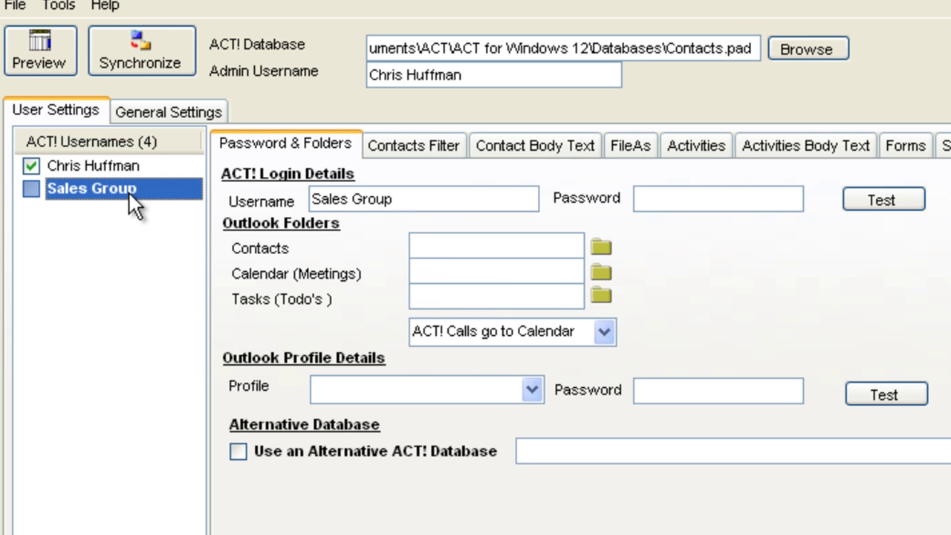
pyautogui.moveTo(395, 199); pyautogui.dragTo(275, 203)
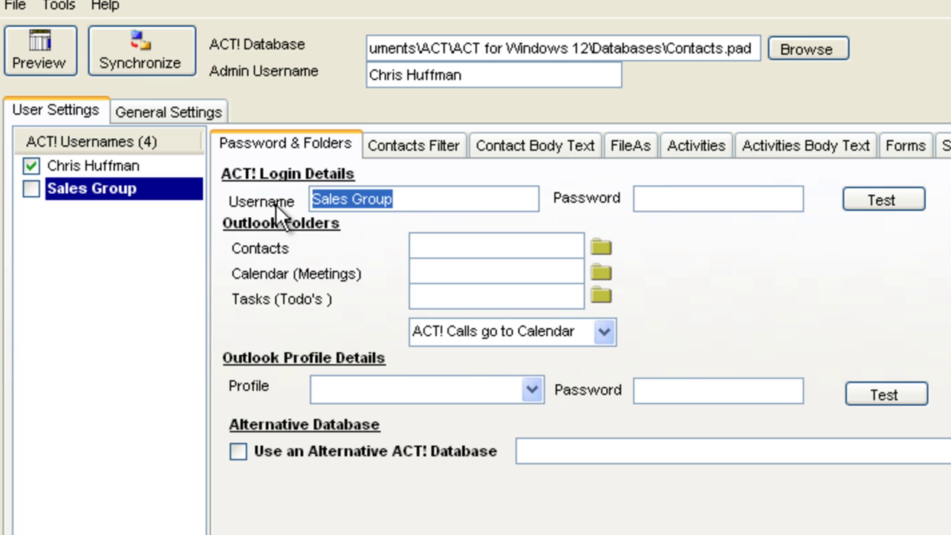
pyautogui.write('Chris Huffman')
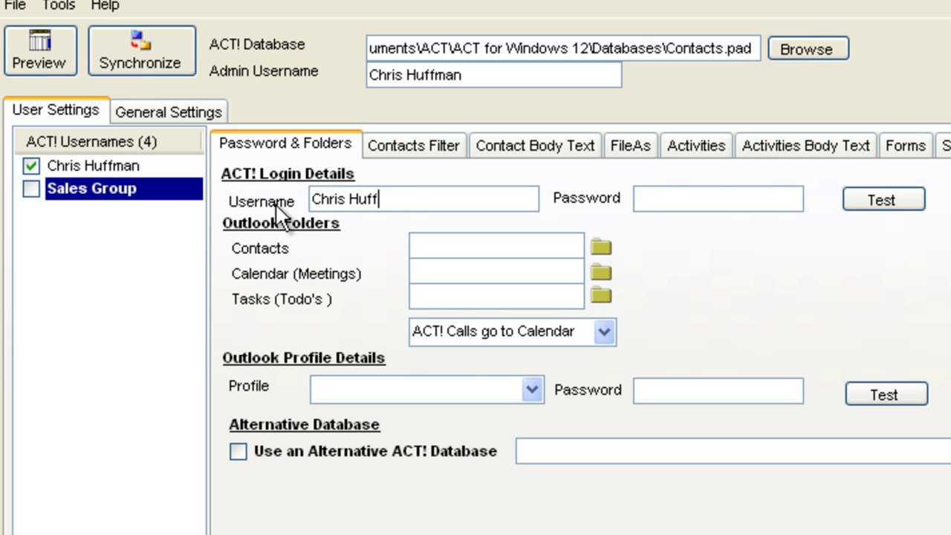
pyautogui.click(721, 205)
pyautogui.write('***')
pyautogui.click(883, 198)
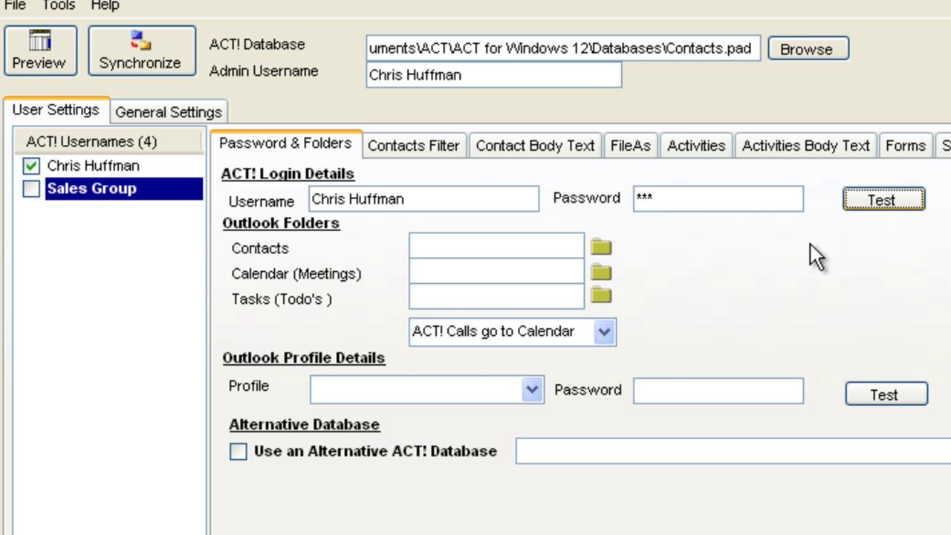
pyautogui.click(559, 349)
# Step: Map Sales Group's Contacts and Calendar to the matching folders under Sales Folders
pyautogui.click(602, 248)
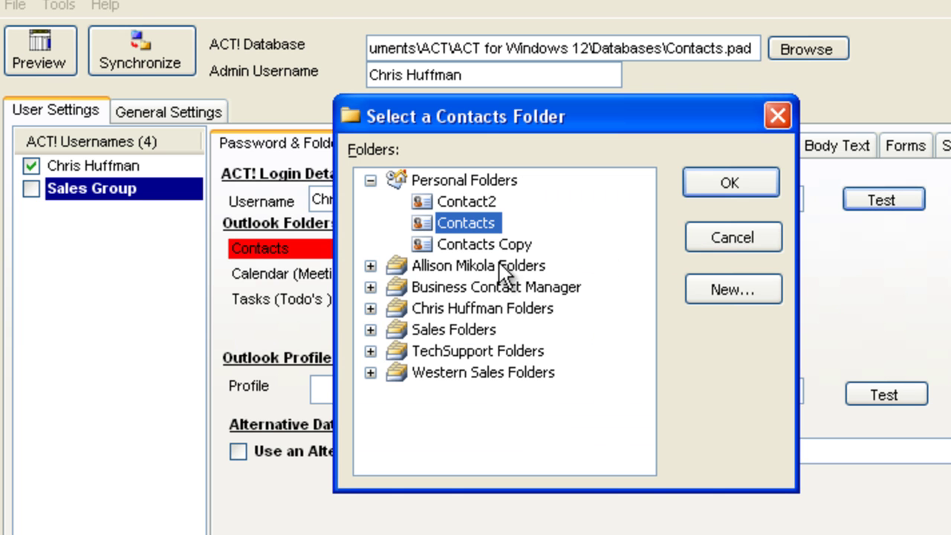
pyautogui.click(372, 329)
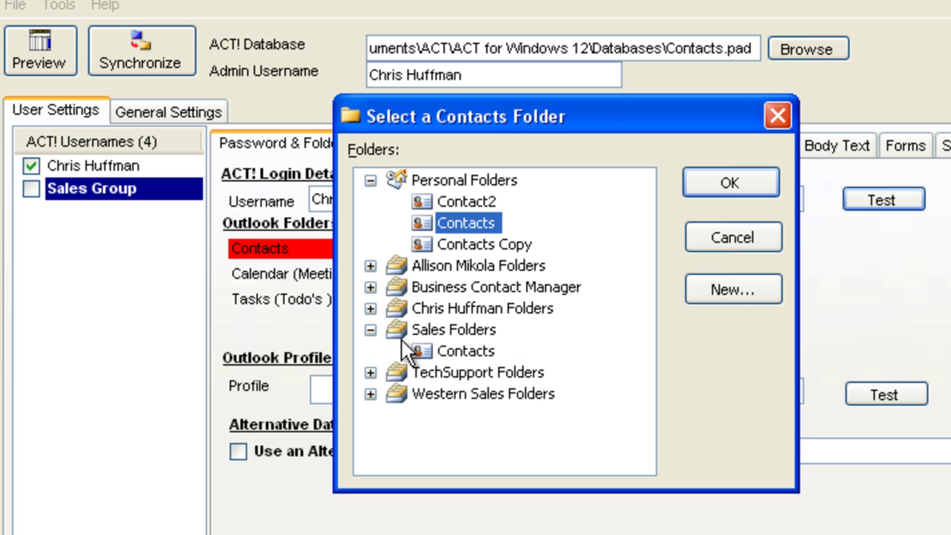
pyautogui.click(461, 351)
pyautogui.click(727, 184)
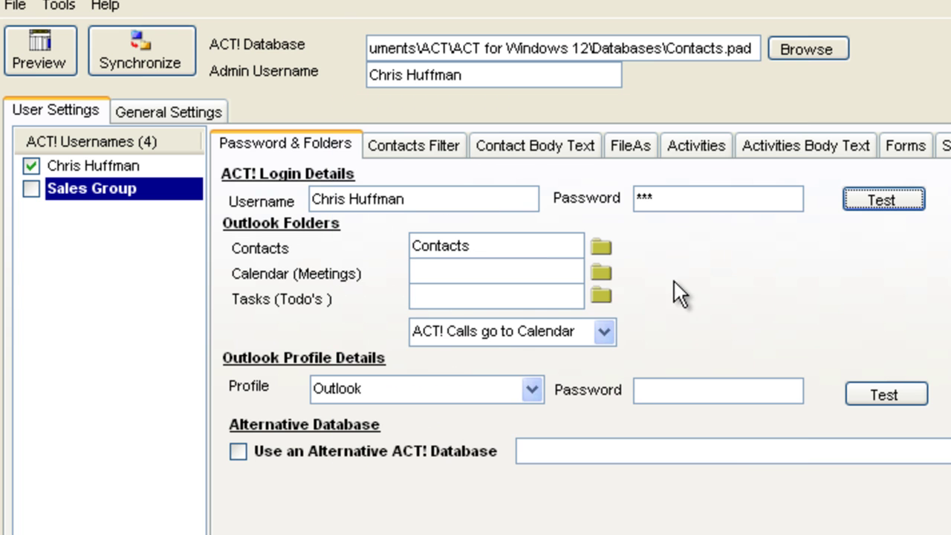
pyautogui.click(602, 273)
pyautogui.click(370, 330)
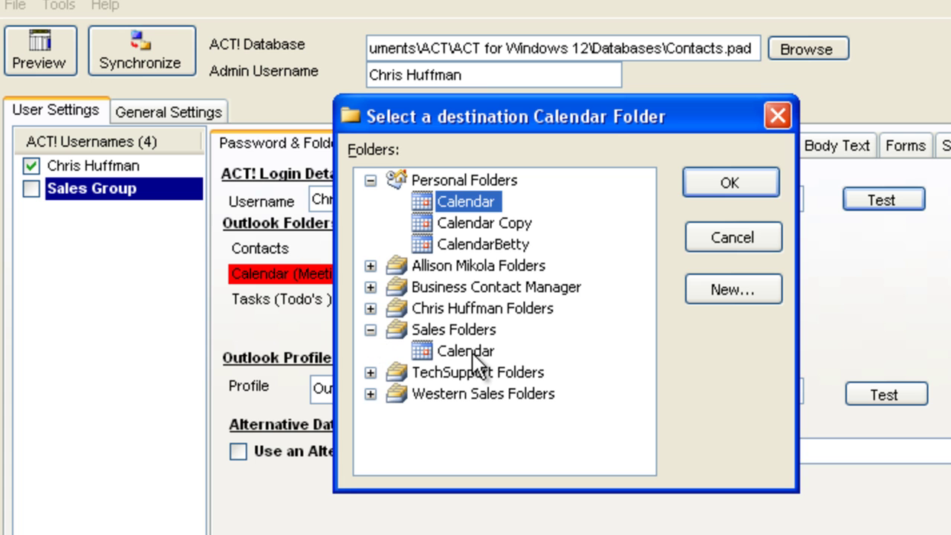
pyautogui.click(468, 352)
pyautogui.click(731, 182)
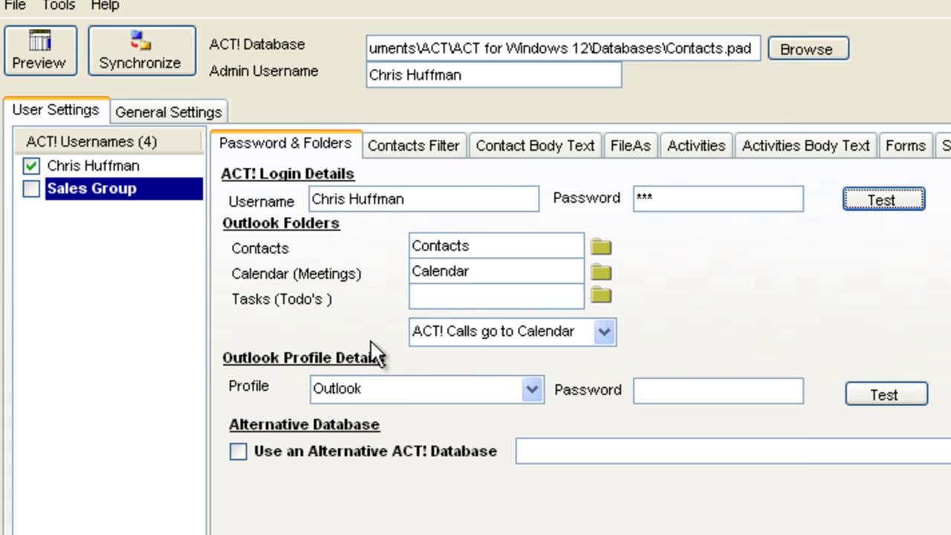
# Step: Map Sales Group's Tasks to the Tasks folder under Sales Folders and view its contacts filter
pyautogui.click(601, 295)
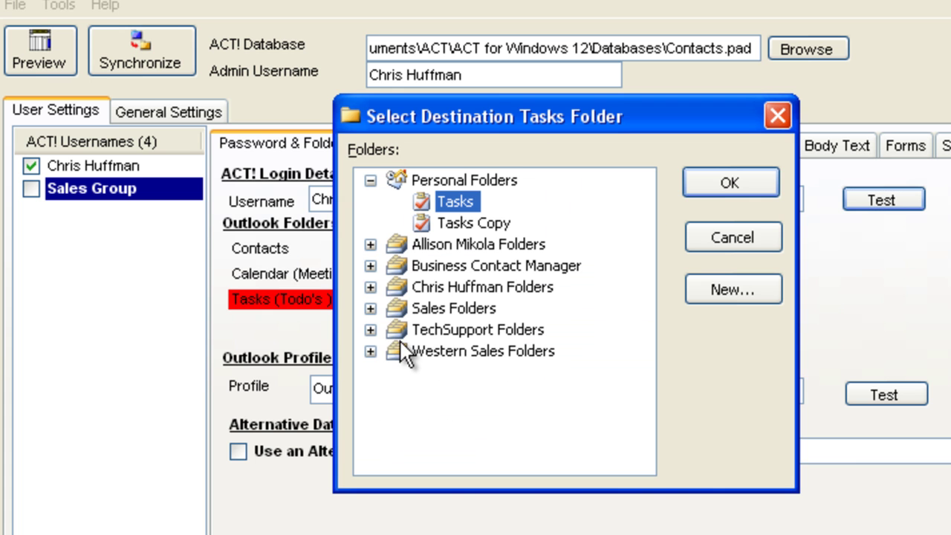
pyautogui.click(370, 308)
pyautogui.click(429, 329)
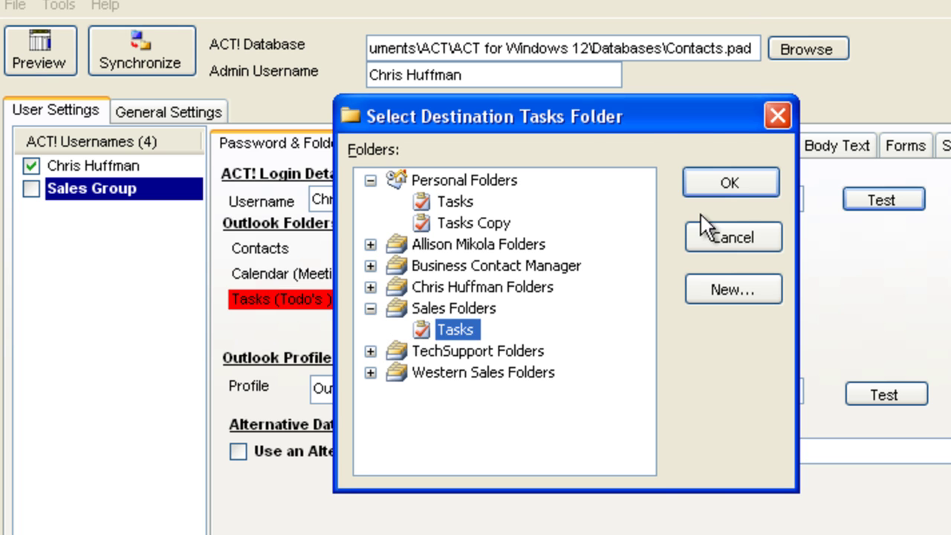
pyautogui.click(728, 185)
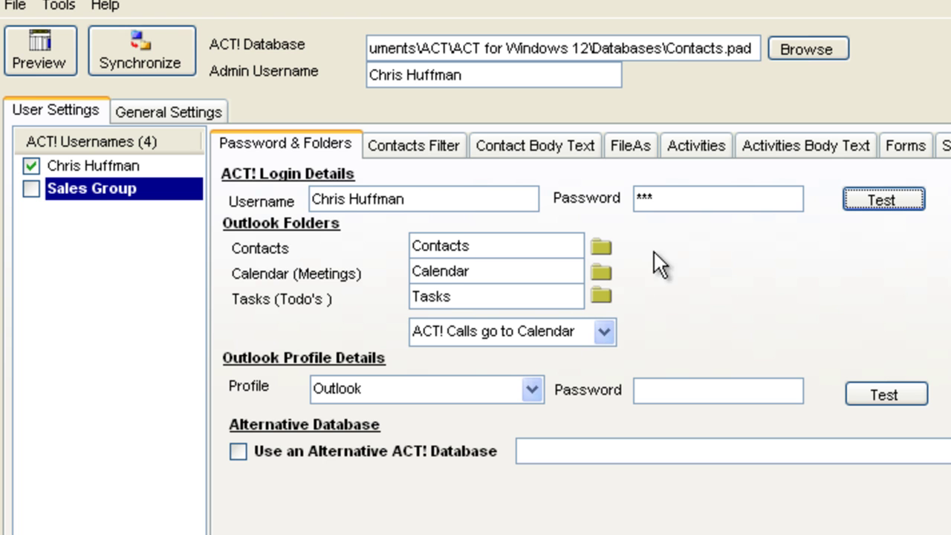
pyautogui.click(431, 146)
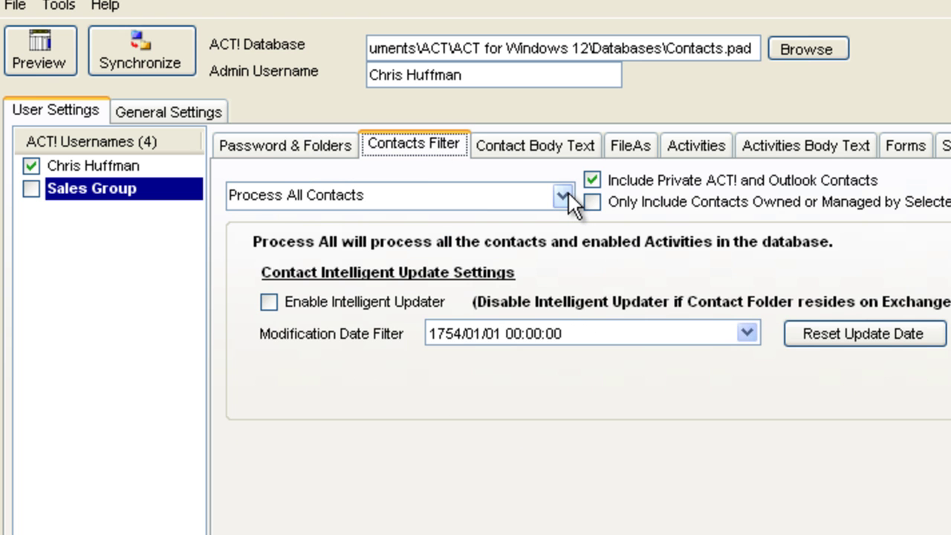
# Step: Set the Sales Group contacts filter to Process Group with the Sales ACT! group selected
pyautogui.click(568, 192)
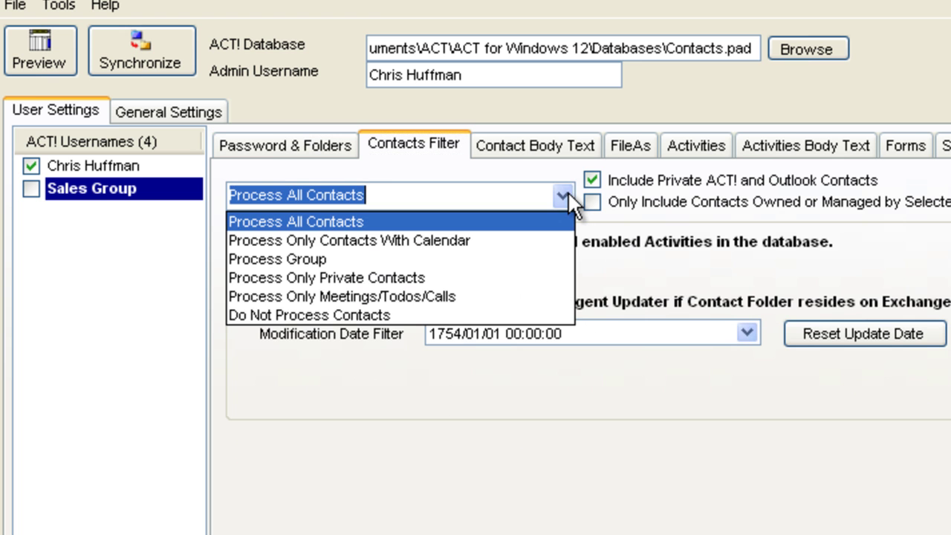
pyautogui.click(494, 258)
pyautogui.click(538, 266)
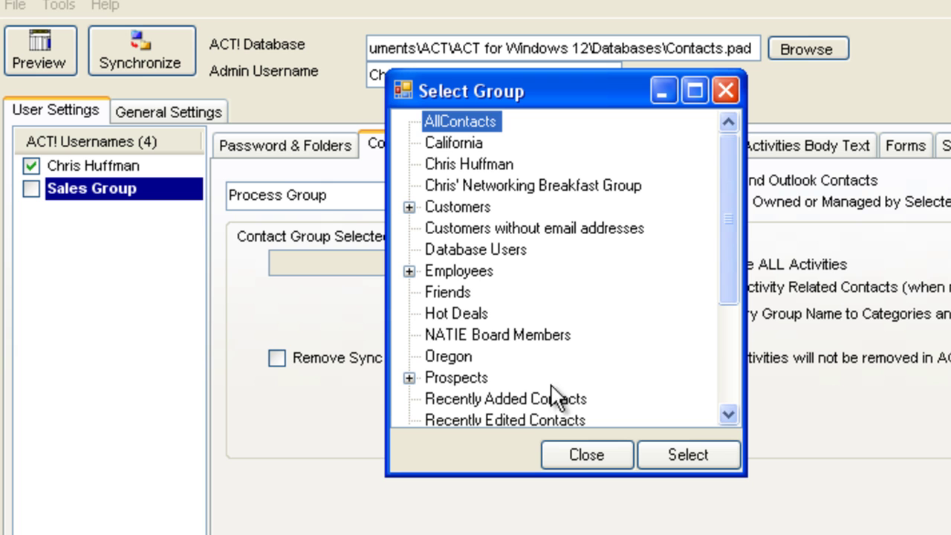
pyautogui.click(723, 373)
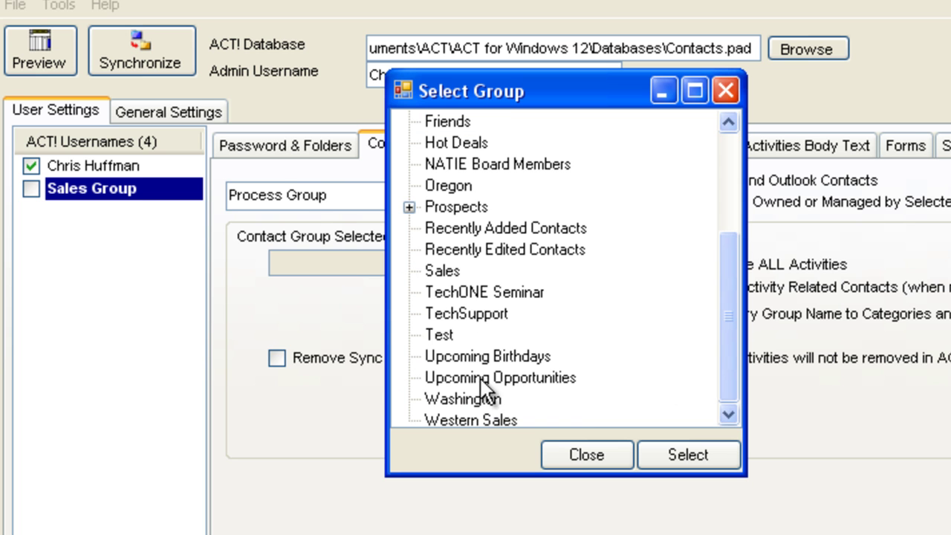
pyautogui.click(442, 272)
pyautogui.click(687, 459)
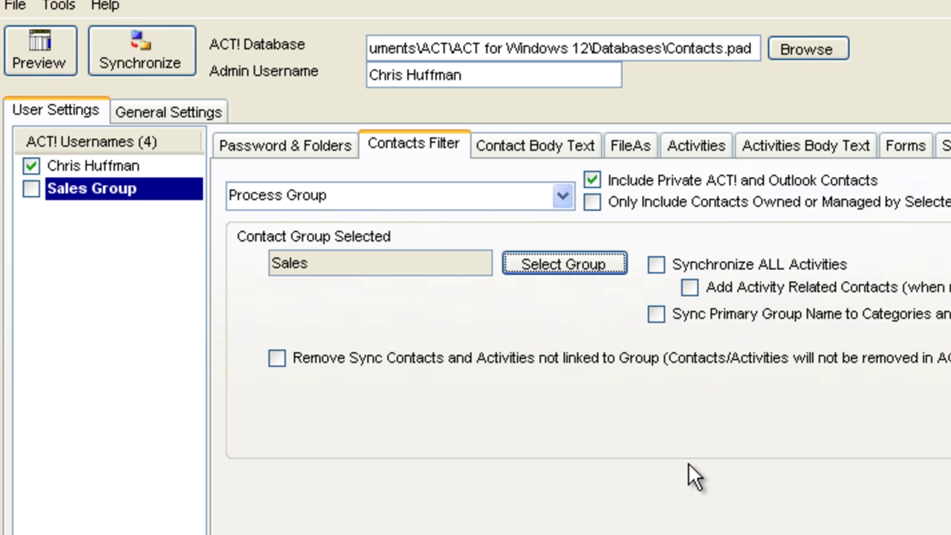
pyautogui.click(320, 146)
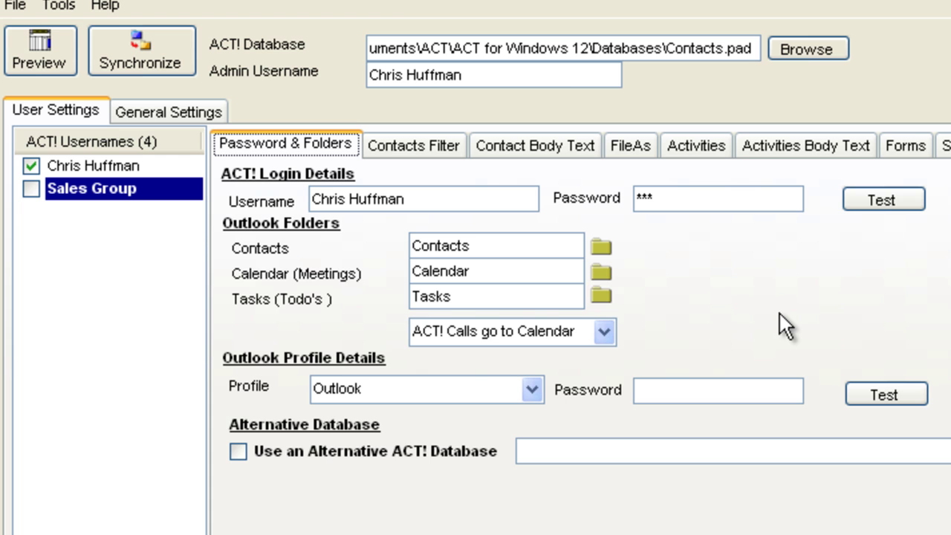
# Step: Tick Sales Group for syncing and add a custom user named 'Tech Support'
pyautogui.press('space')
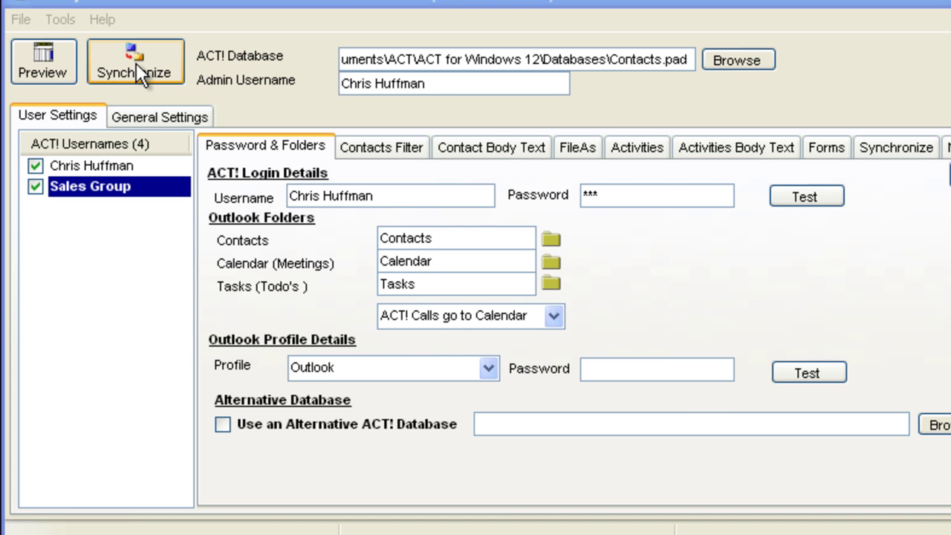
pyautogui.click(63, 20)
pyautogui.moveTo(73, 47)
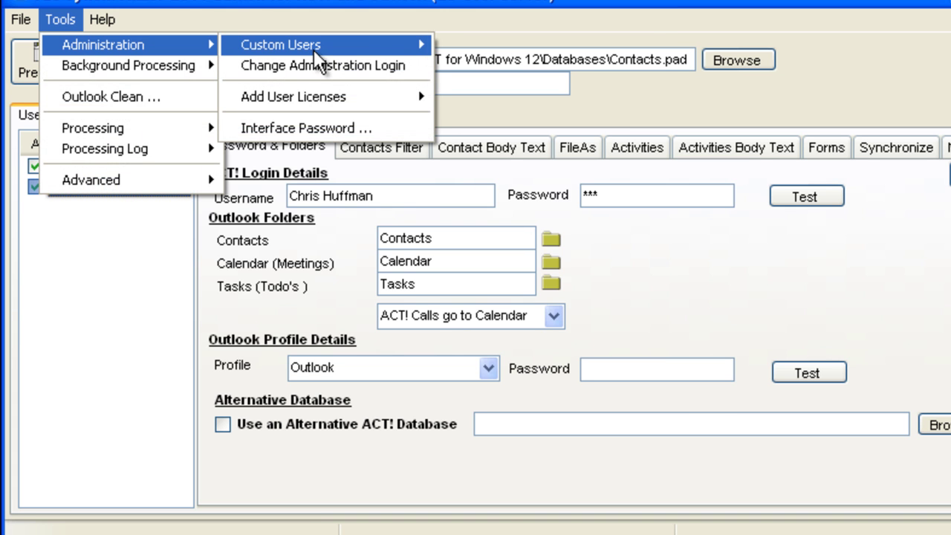
pyautogui.moveTo(316, 50)
pyautogui.click(496, 47)
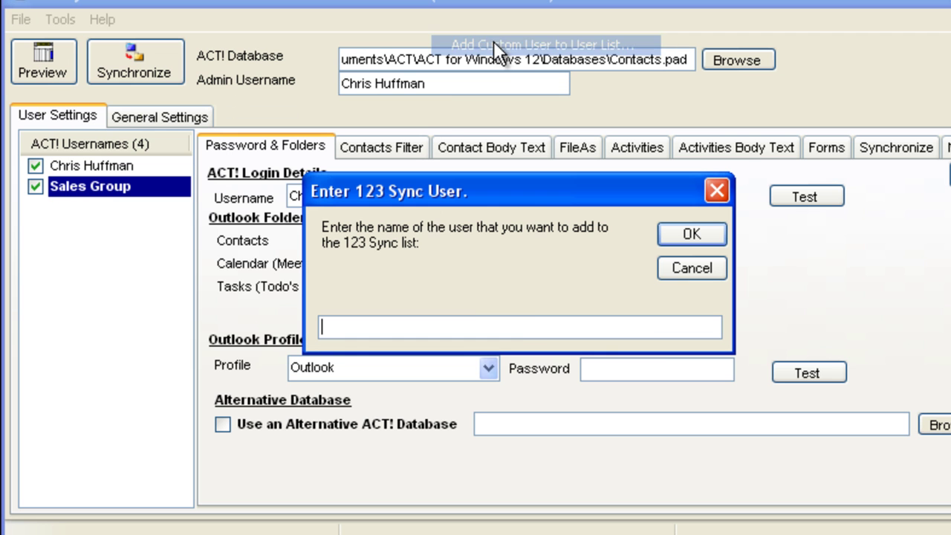
pyautogui.write('Tec')
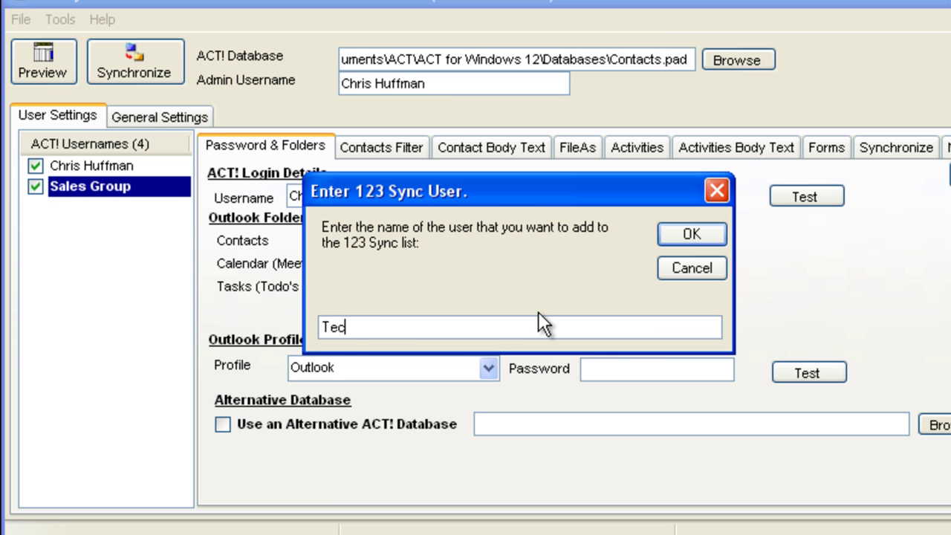
pyautogui.write('h Support')
pyautogui.click(716, 232)
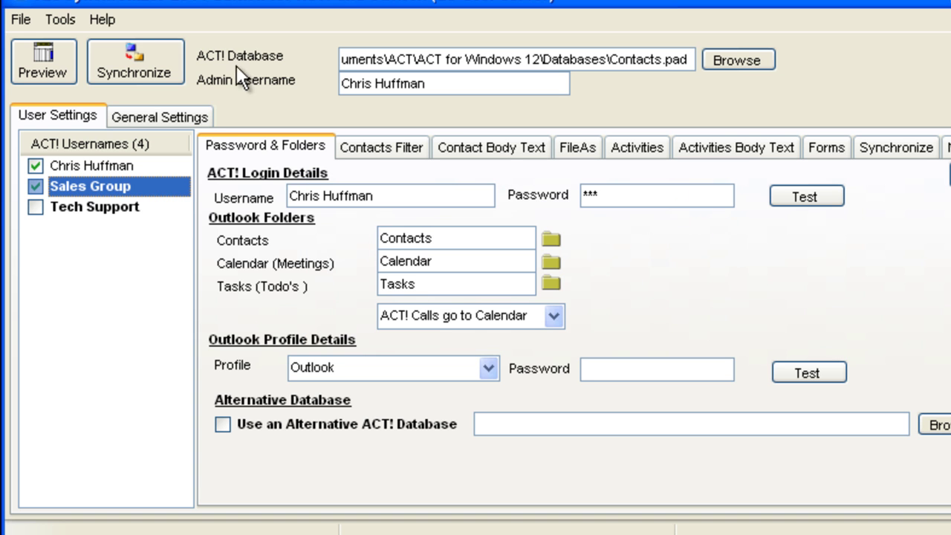
# Step: Add a custom user named 'Western Sales' via Tools > Administration > Custom Users
pyautogui.click(70, 22)
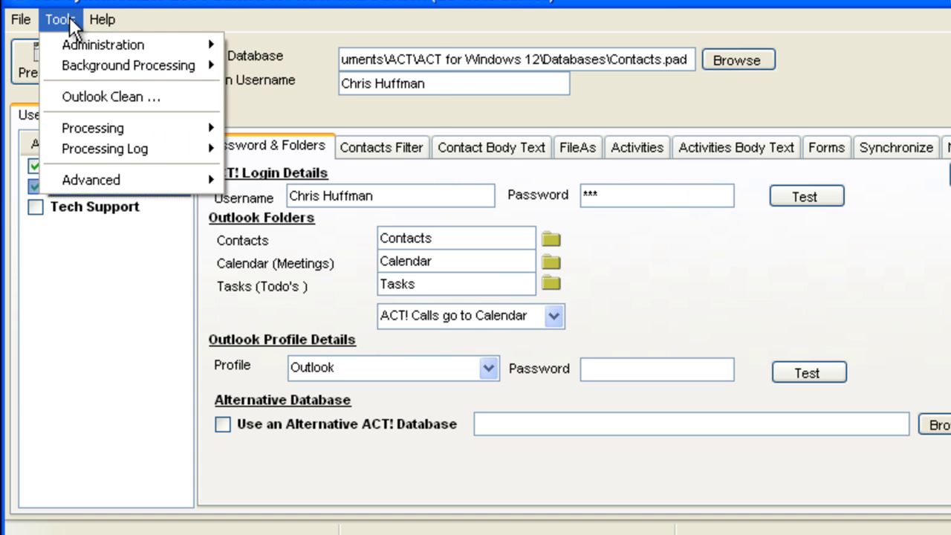
pyautogui.moveTo(74, 45)
pyautogui.moveTo(304, 51)
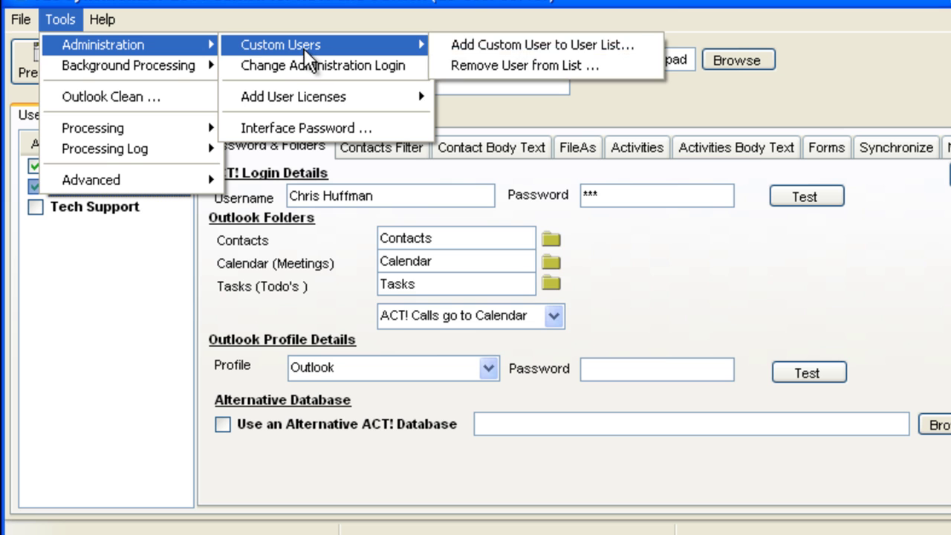
pyautogui.click(468, 51)
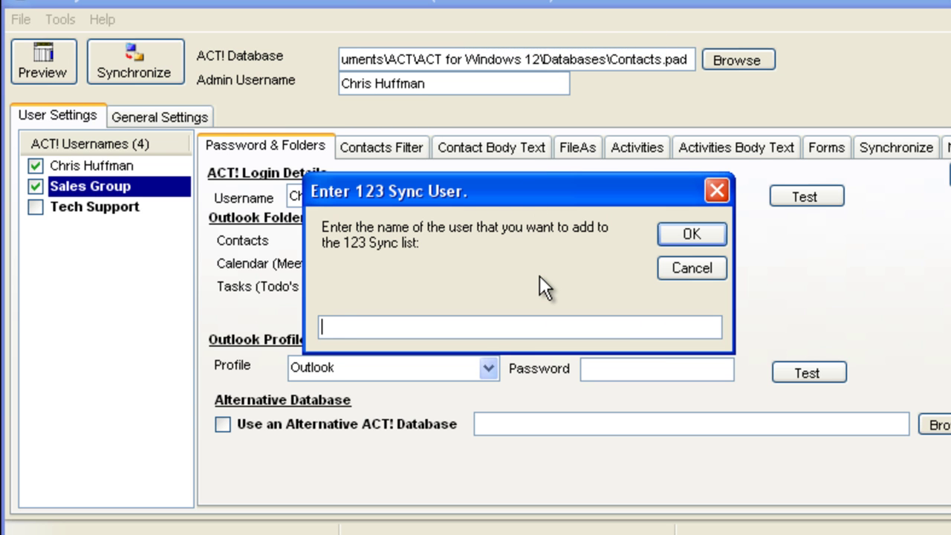
pyautogui.write('Western Sales')
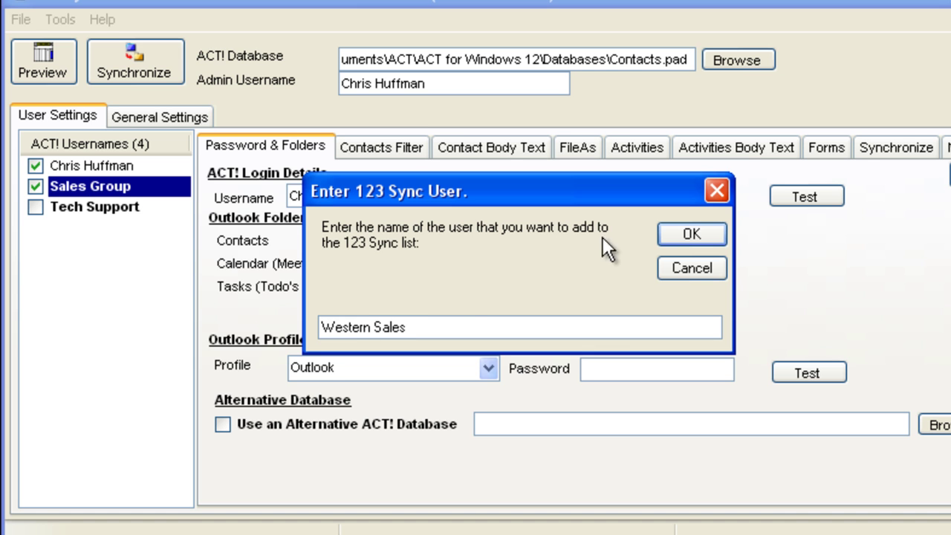
pyautogui.click(691, 234)
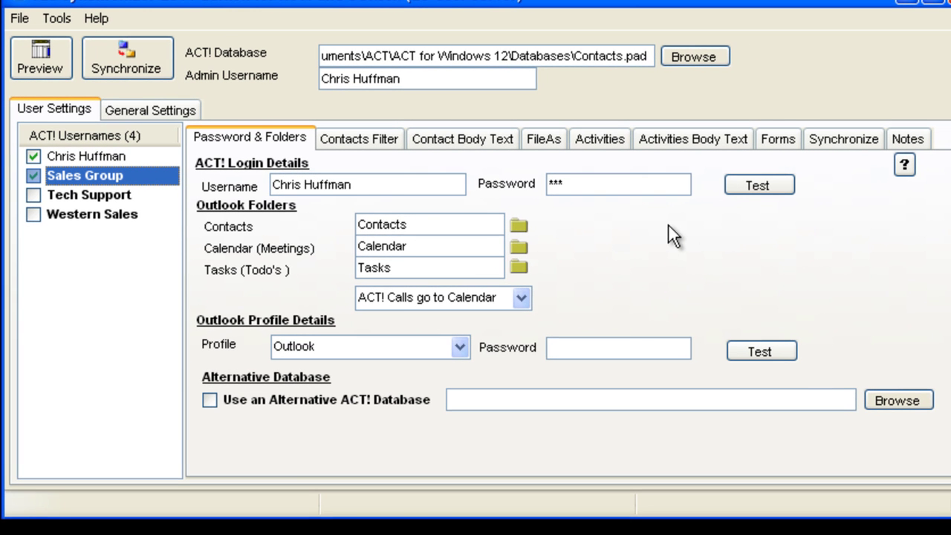
# Step: Assign TechSupport1.pad as Tech Support's alternative ACT! database
pyautogui.click(109, 196)
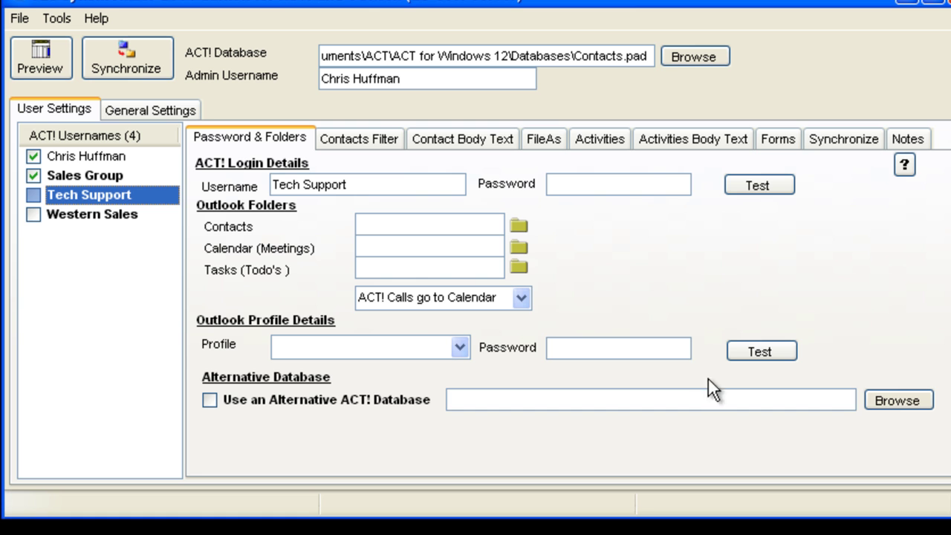
pyautogui.click(890, 399)
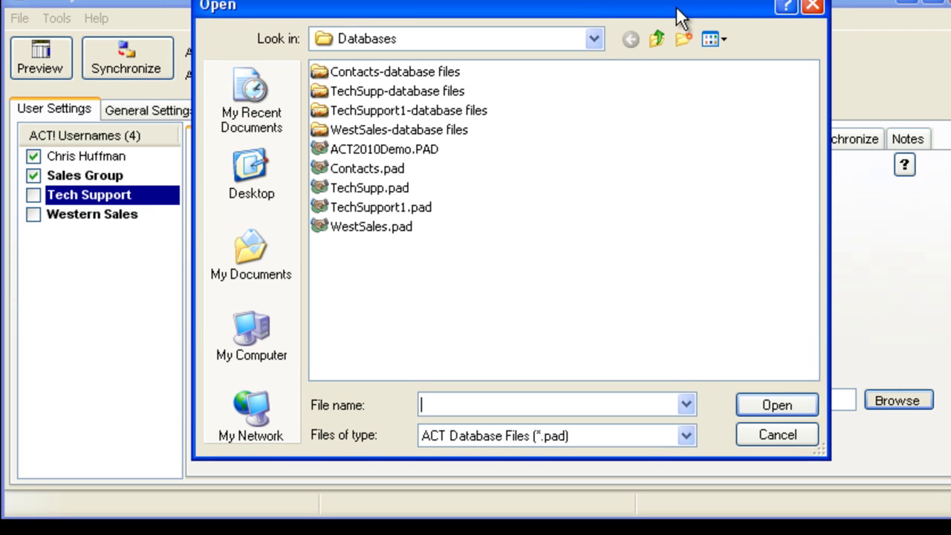
pyautogui.click(390, 208)
pyautogui.click(773, 407)
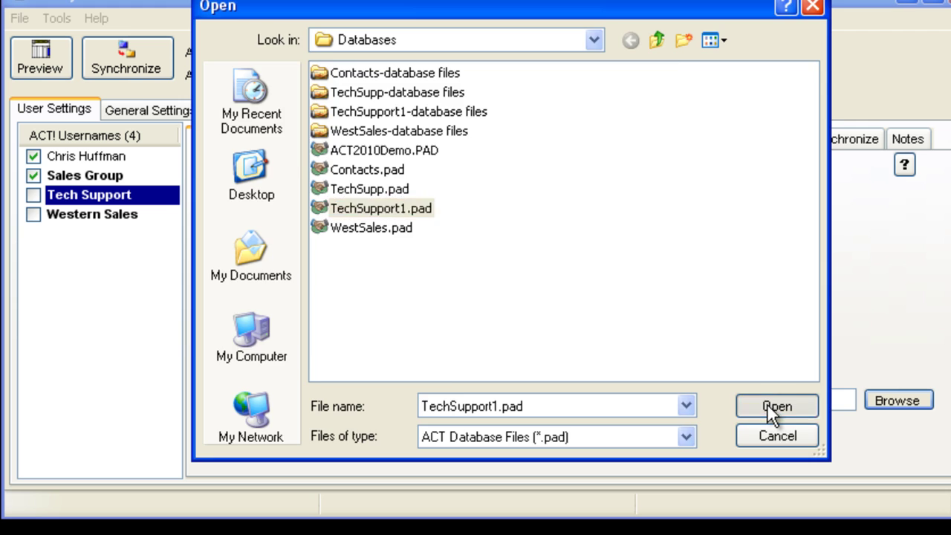
pyautogui.click(507, 320)
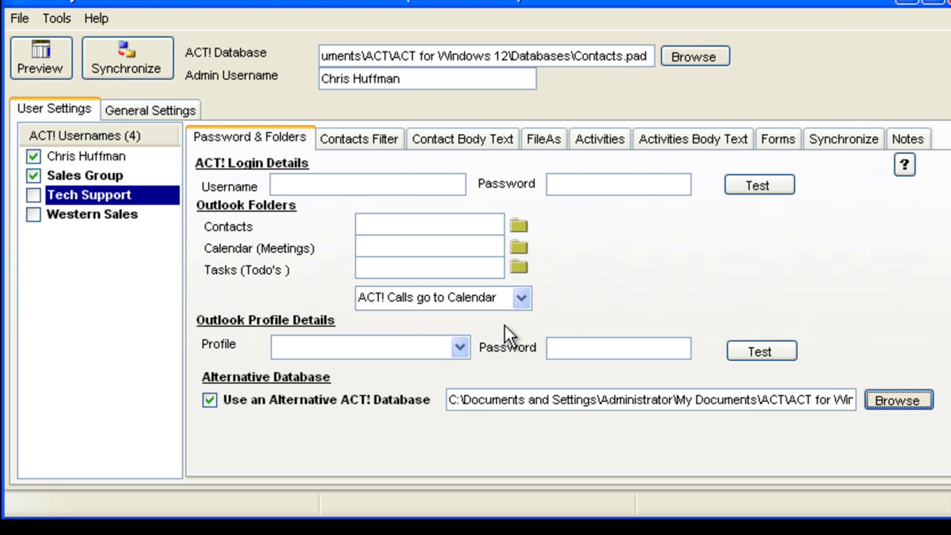
pyautogui.click(123, 223)
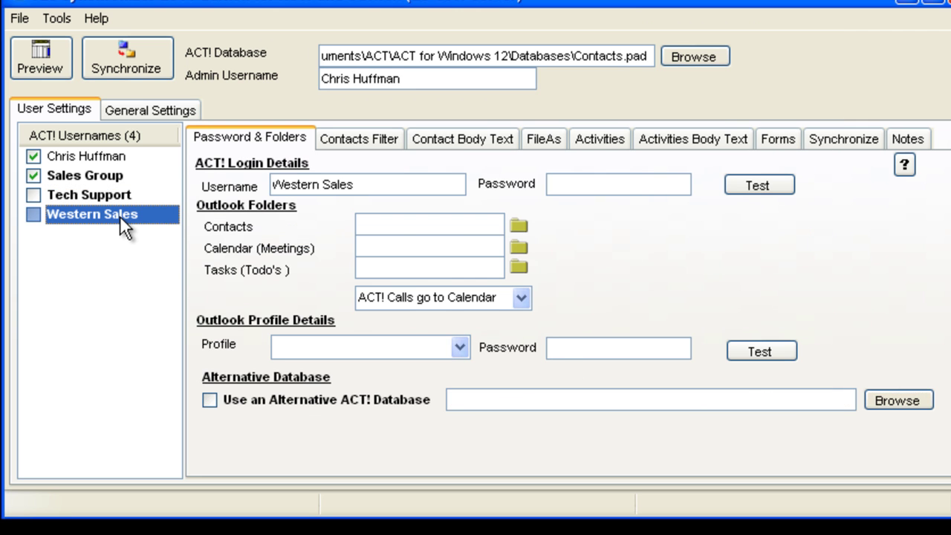
# Step: Assign WestSales.pad as Western Sales' alternative ACT! database
pyautogui.click(915, 401)
pyautogui.click(376, 229)
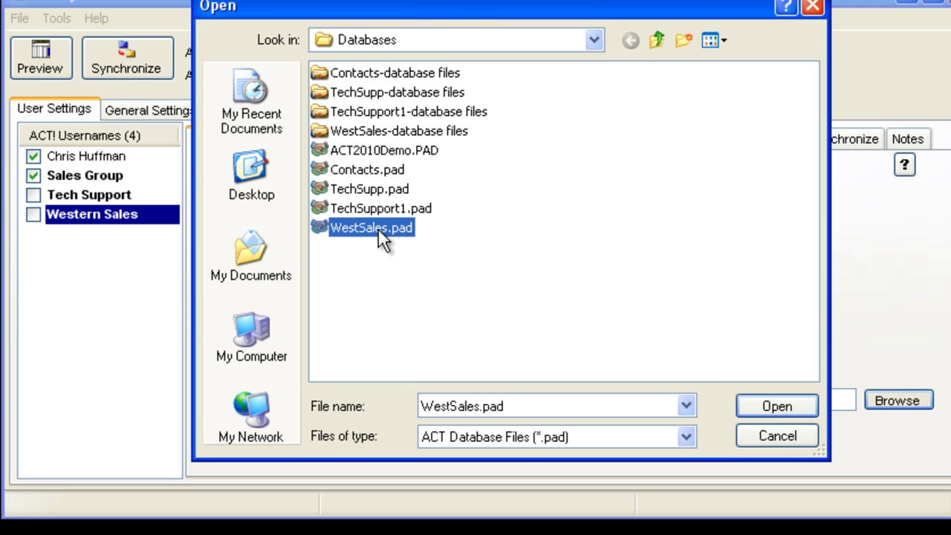
pyautogui.click(781, 405)
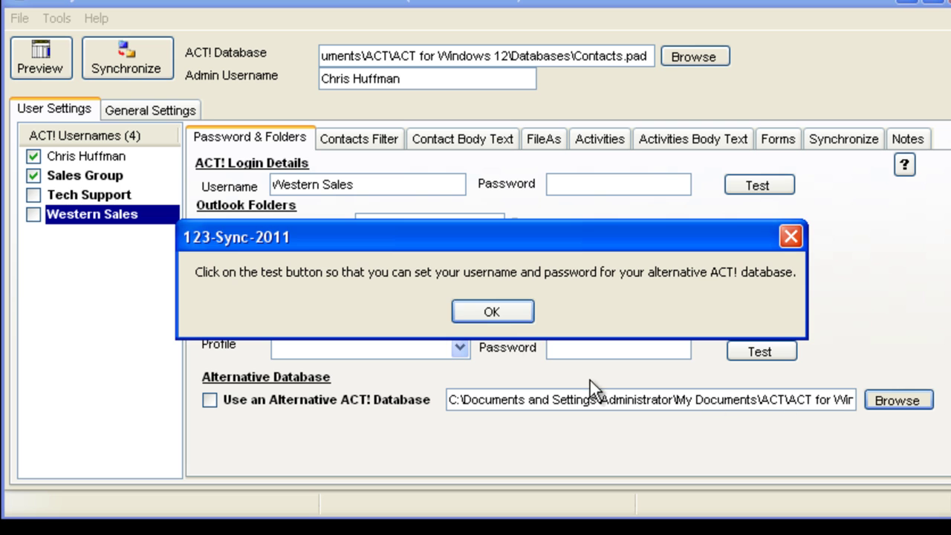
pyautogui.click(503, 312)
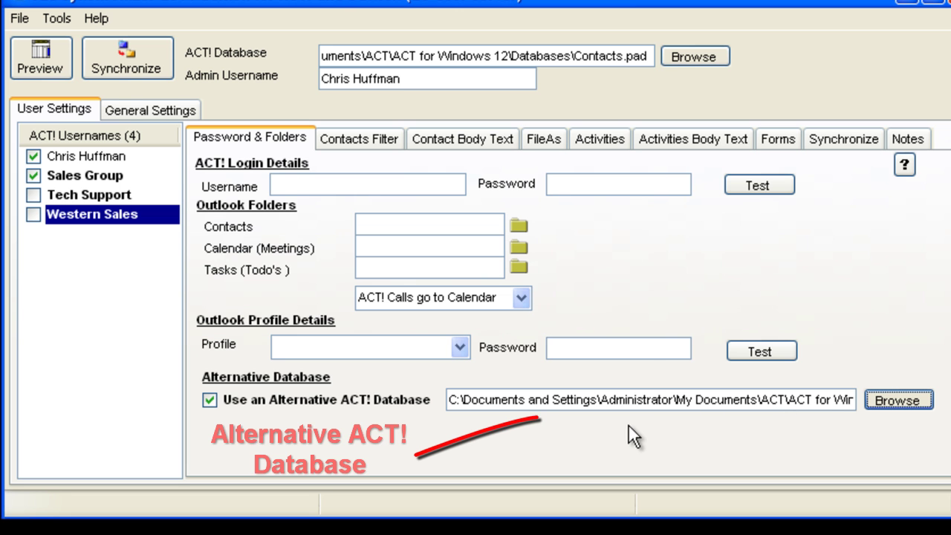
# Step: Switch between Tech Support and Western Sales to compare their database settings
pyautogui.click(112, 196)
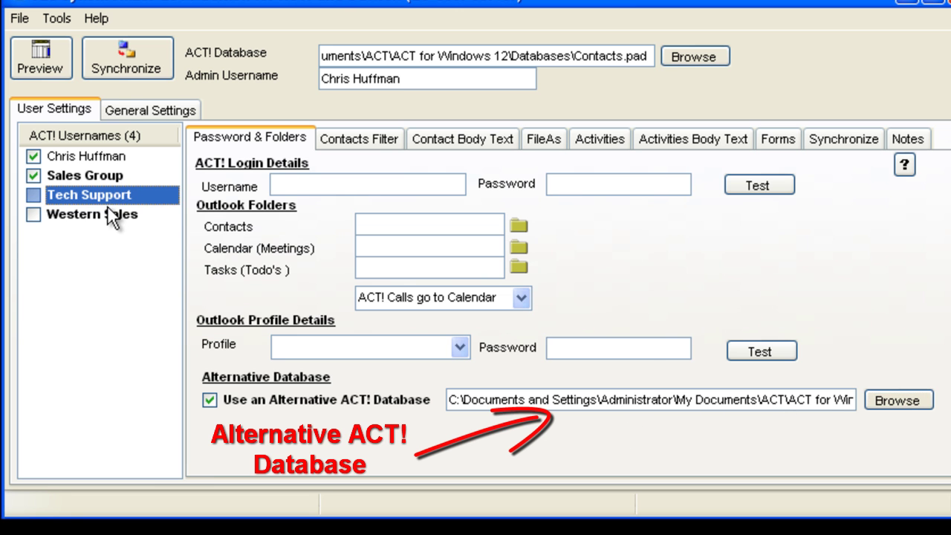
pyautogui.click(106, 215)
pyautogui.click(92, 192)
pyautogui.click(94, 212)
pyautogui.click(92, 193)
pyautogui.click(93, 209)
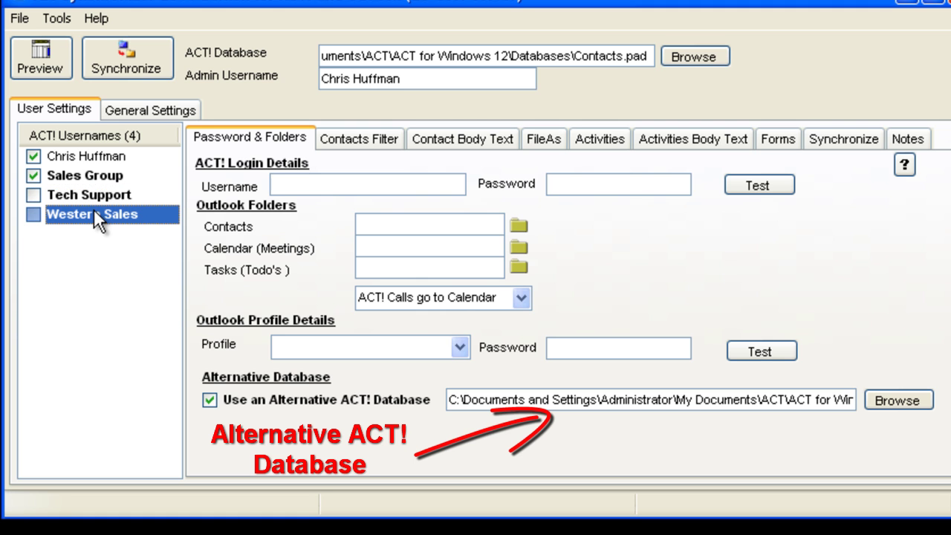
pyautogui.click(95, 193)
pyautogui.click(100, 210)
pyautogui.click(94, 194)
pyautogui.click(98, 207)
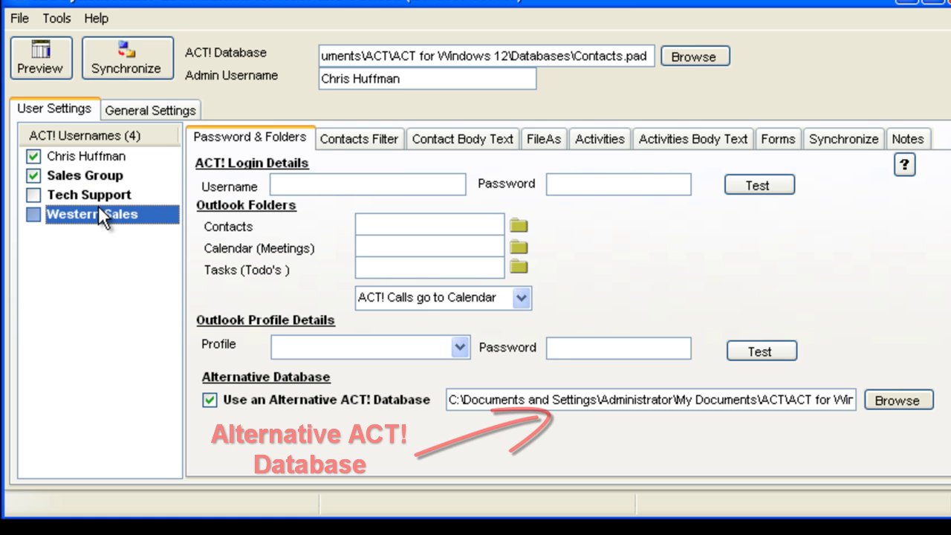
pyautogui.click(95, 196)
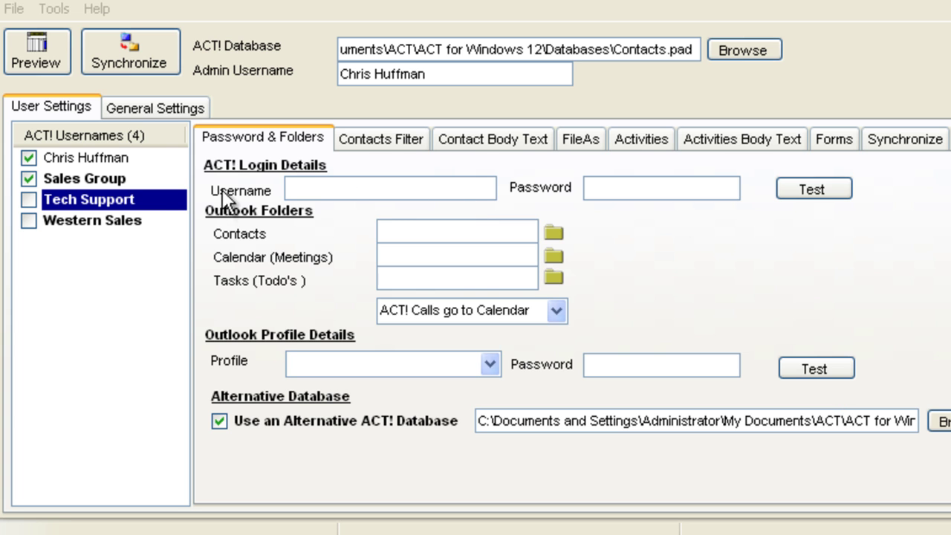
# Step: Enter Tech Support's ACT! username and password and confirm a successful login test
pyautogui.click(317, 191)
pyautogui.write('TechSupp')
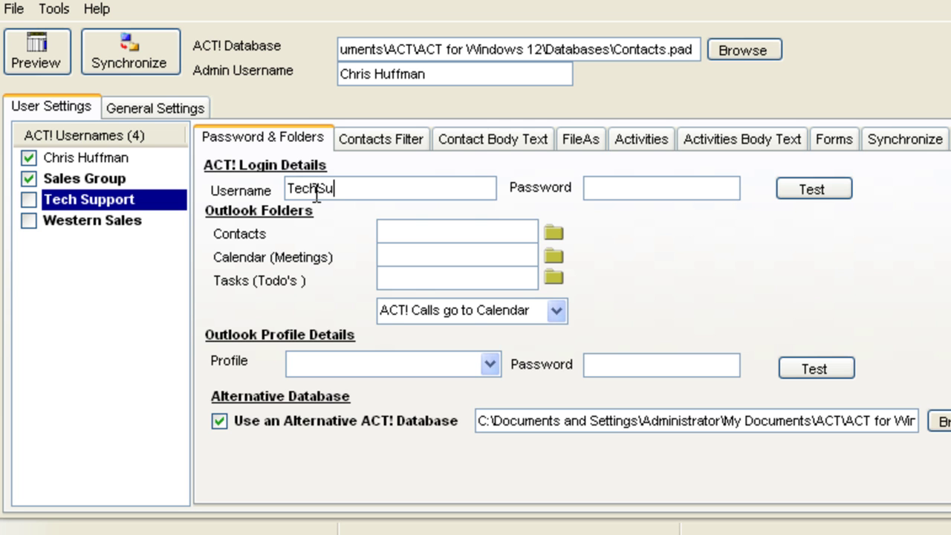
pyautogui.click(609, 187)
pyautogui.write('***')
pyautogui.click(836, 187)
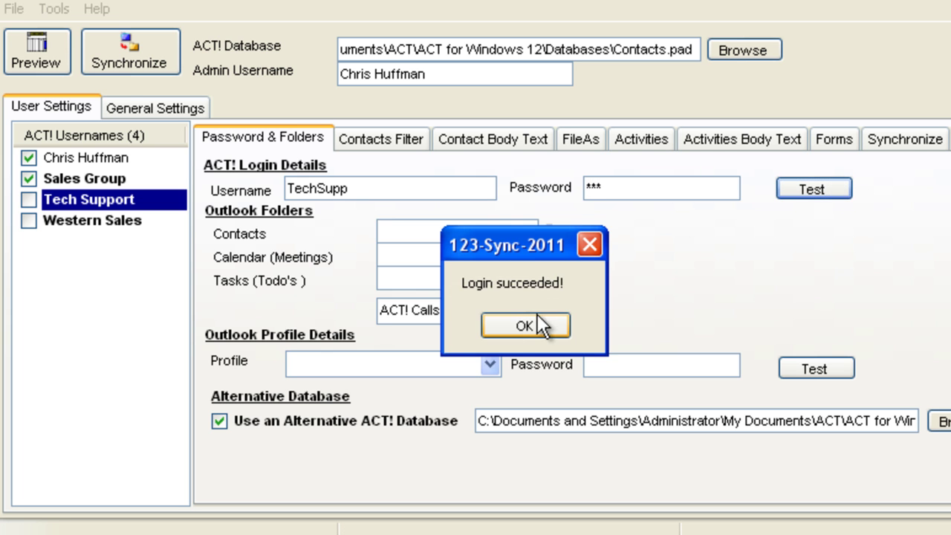
pyautogui.click(538, 323)
# Step: Re-enter Western Sales' ACT! username and password in the login prompt until the test succeeds
pyautogui.click(123, 223)
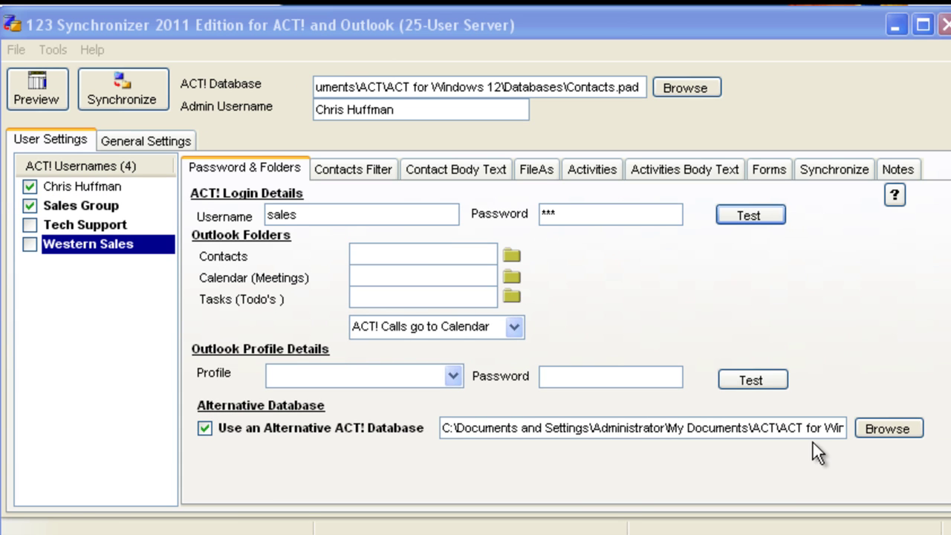
pyautogui.moveTo(329, 215); pyautogui.dragTo(263, 216)
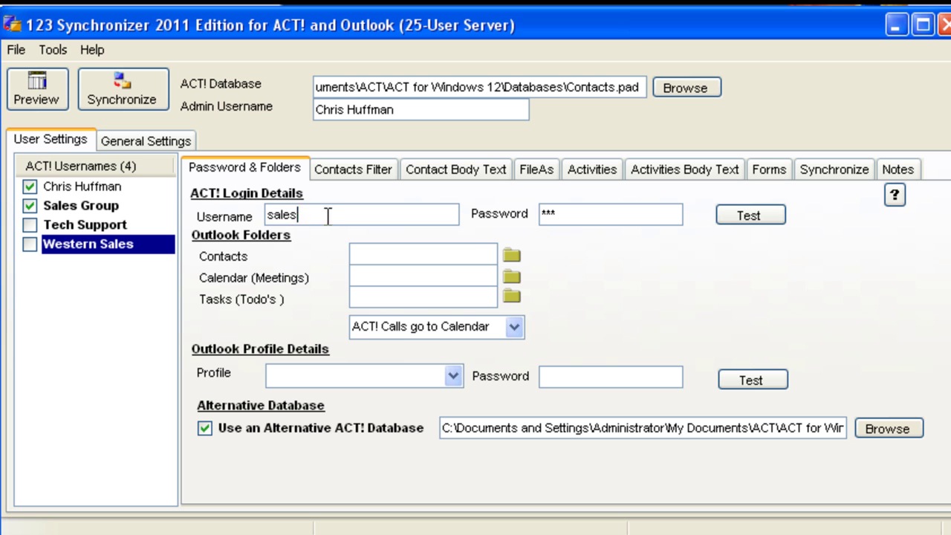
pyautogui.click(751, 212)
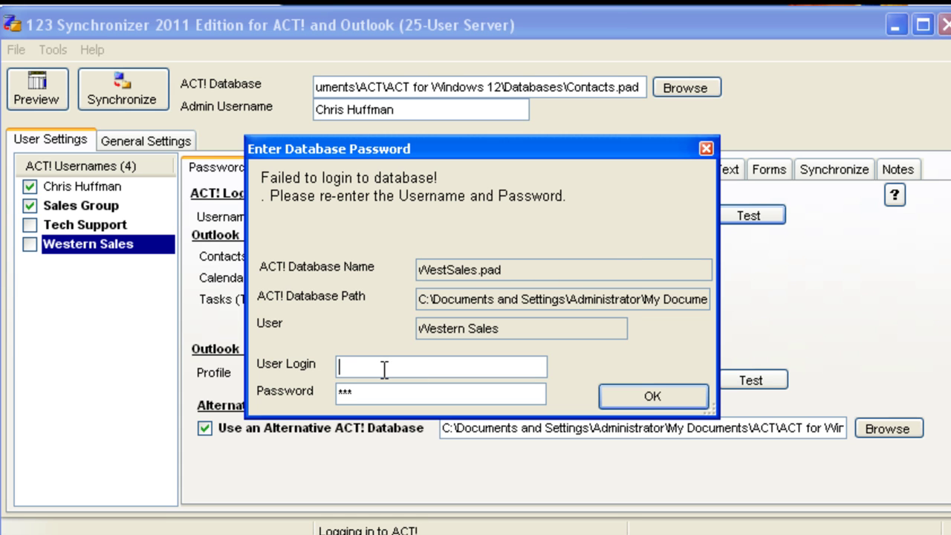
pyautogui.write('WestSales')
pyautogui.press('Tab')
pyautogui.write('***')
pyautogui.click(676, 389)
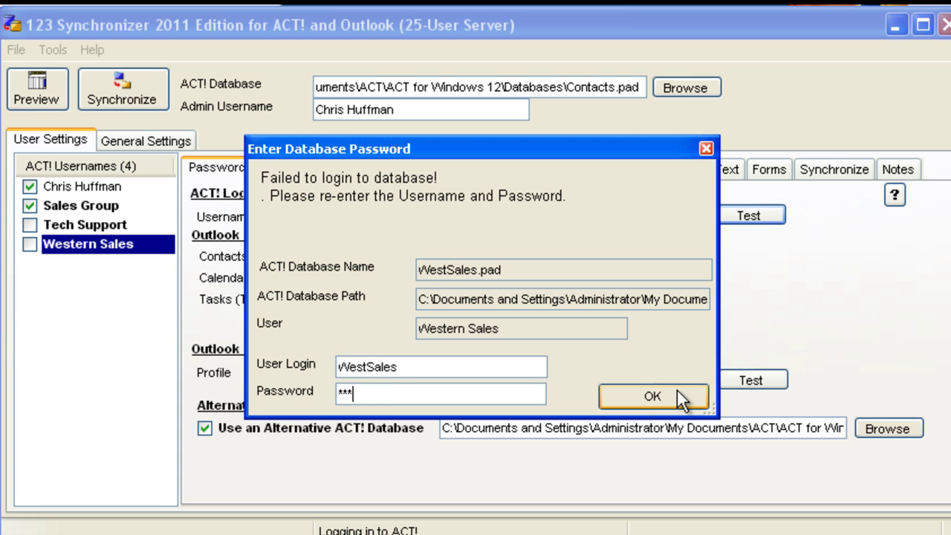
pyautogui.click(481, 340)
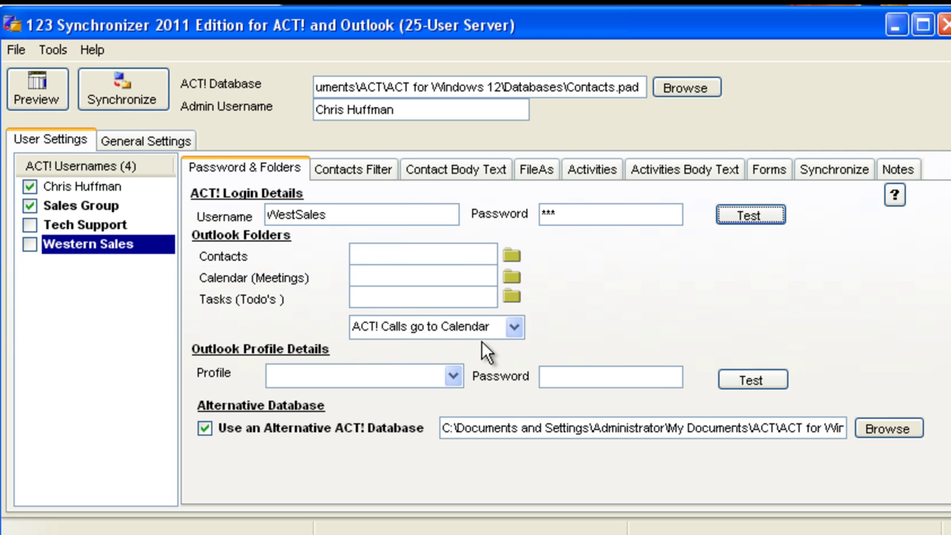
# Step: Compare Tech Support and Western Sales, then view Tech Support's Process All Contacts filter
pyautogui.click(101, 225)
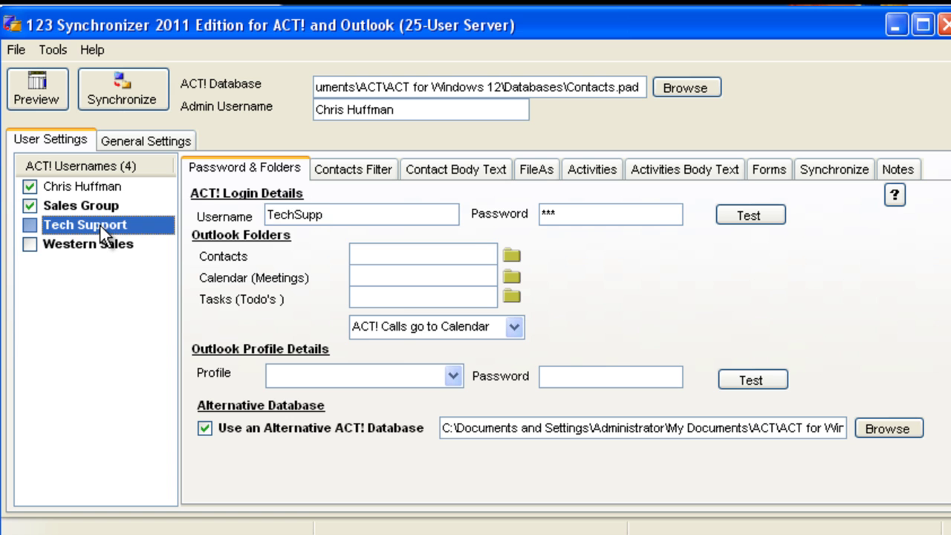
pyautogui.click(95, 244)
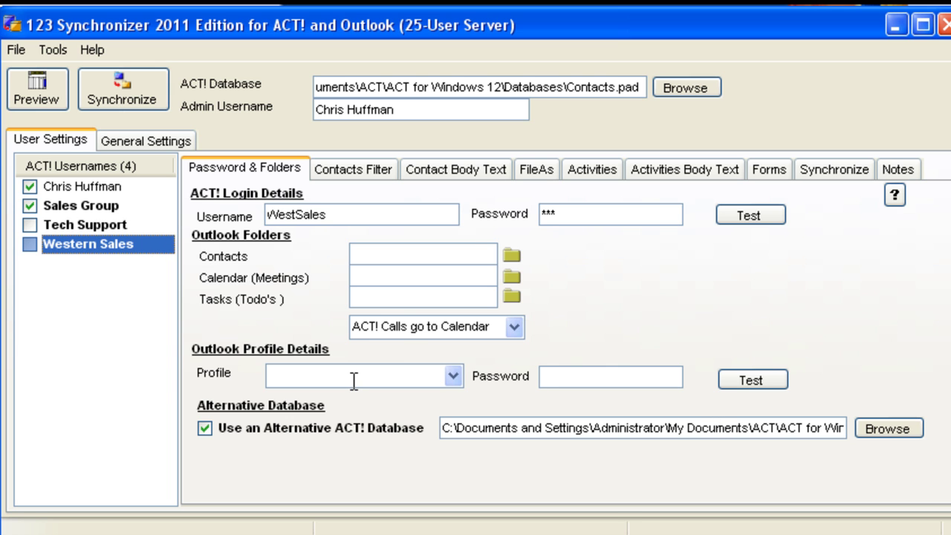
pyautogui.click(93, 226)
pyautogui.click(93, 244)
pyautogui.click(91, 225)
pyautogui.click(94, 244)
pyautogui.click(89, 224)
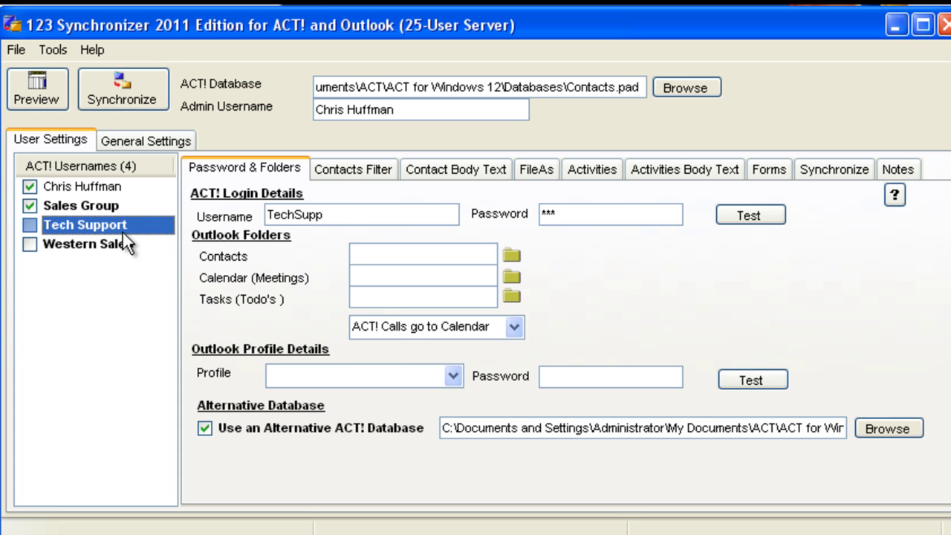
pyautogui.click(338, 172)
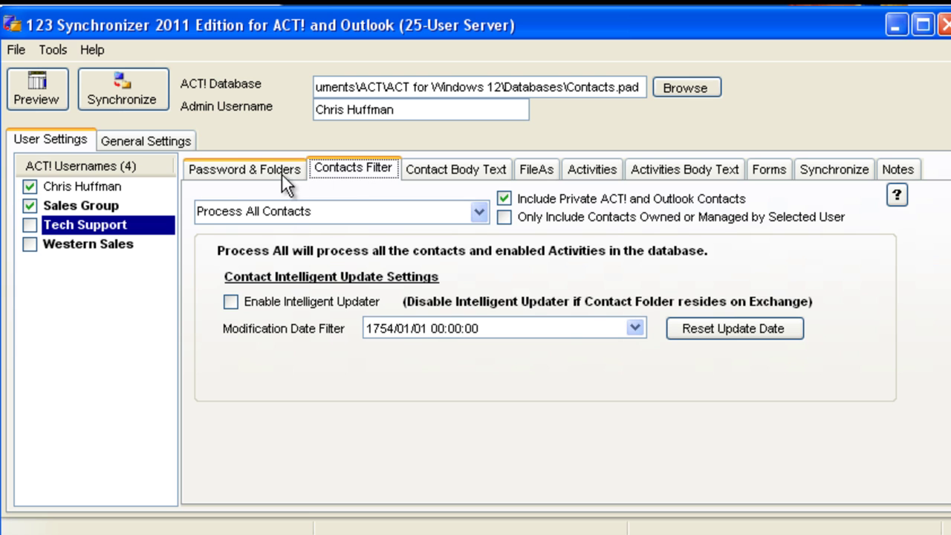
# Step: Filter Western Sales' contacts by group, choosing the Washington ACT! group
pyautogui.click(257, 174)
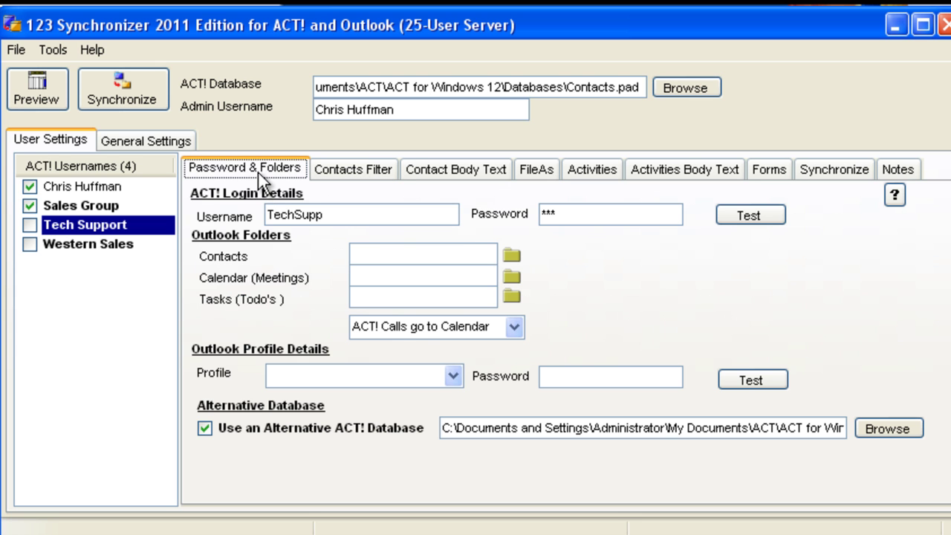
pyautogui.click(99, 245)
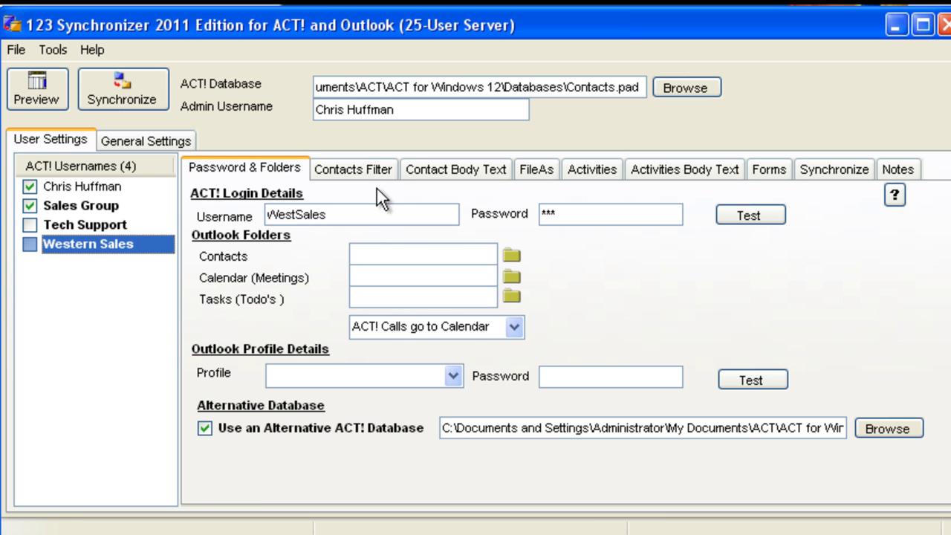
pyautogui.click(370, 170)
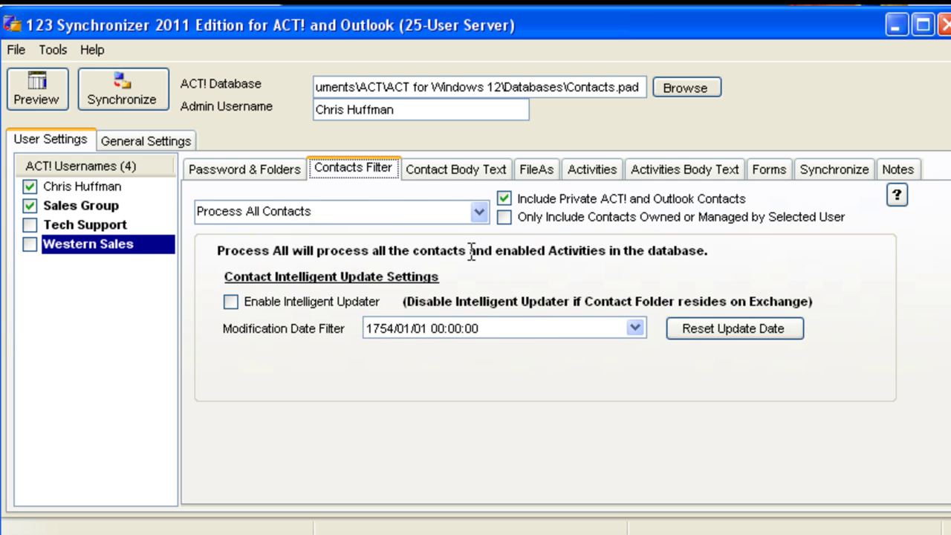
pyautogui.click(481, 213)
pyautogui.click(417, 264)
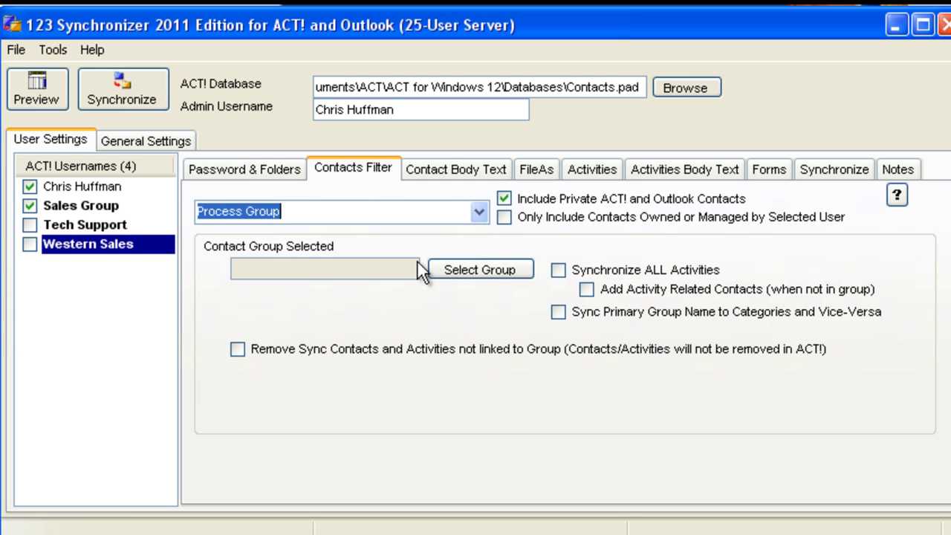
pyautogui.click(475, 271)
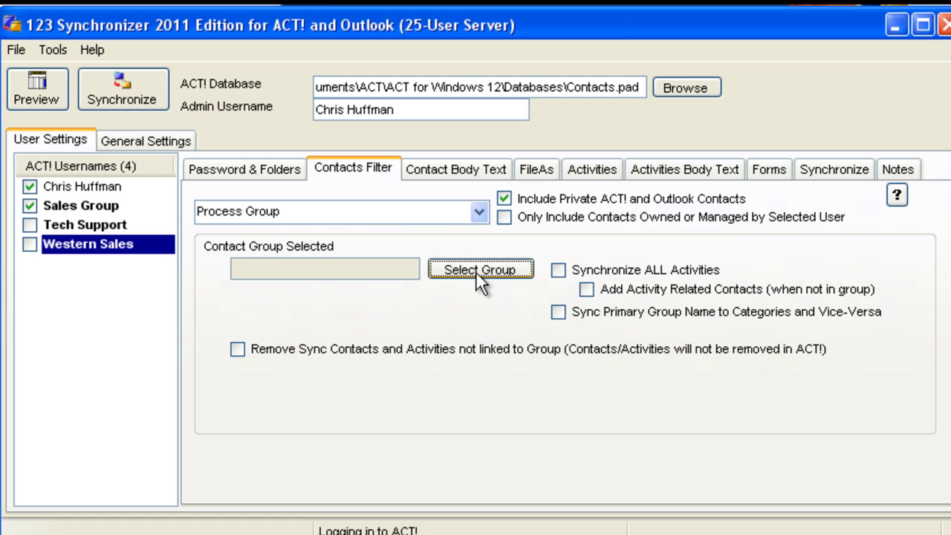
pyautogui.scroll(-2, 617, 341)
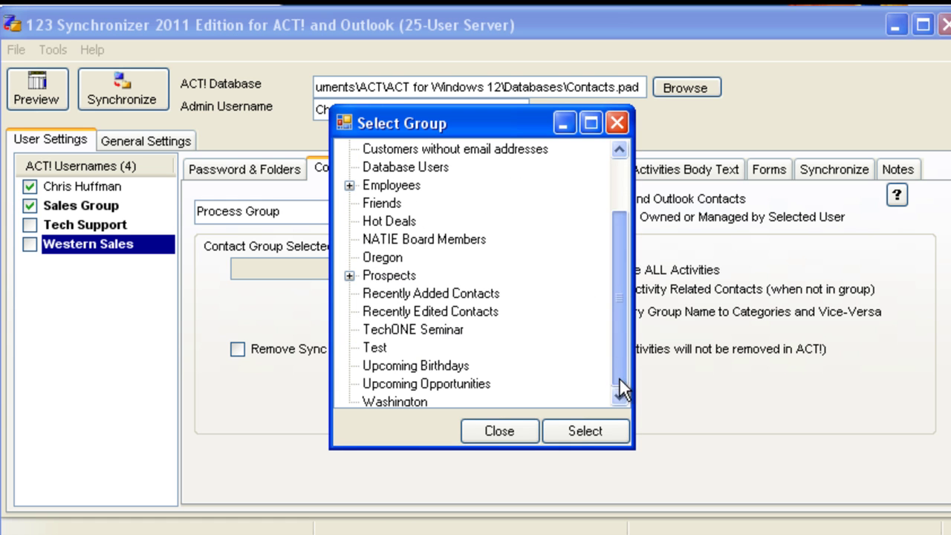
pyautogui.click(396, 402)
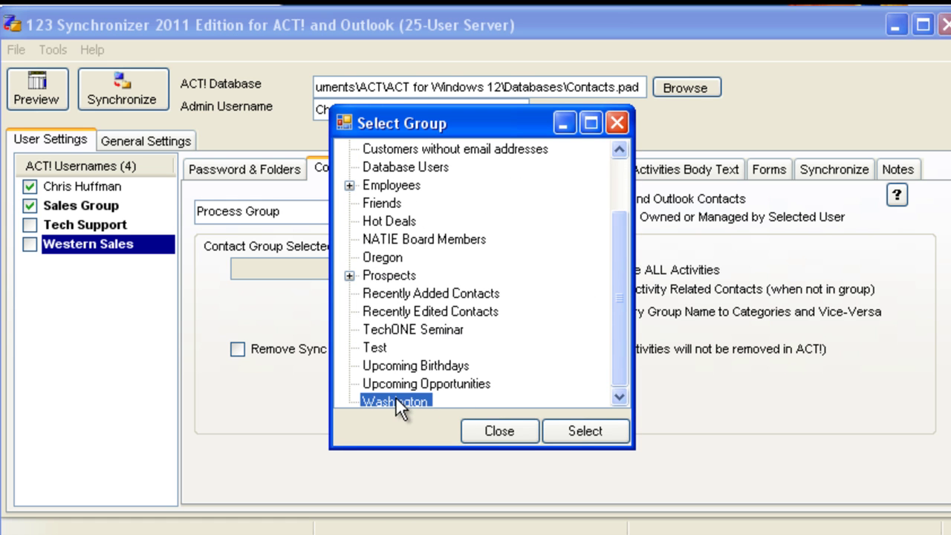
pyautogui.click(584, 431)
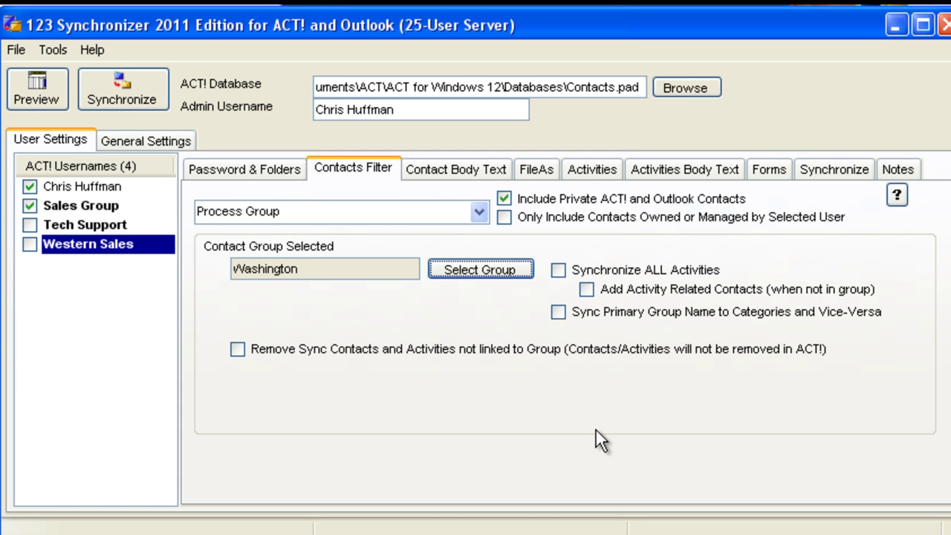
# Step: Compare Tech Support's filter, then tick Tech Support and Western Sales for syncing
pyautogui.click(105, 226)
pyautogui.click(104, 242)
pyautogui.click(100, 223)
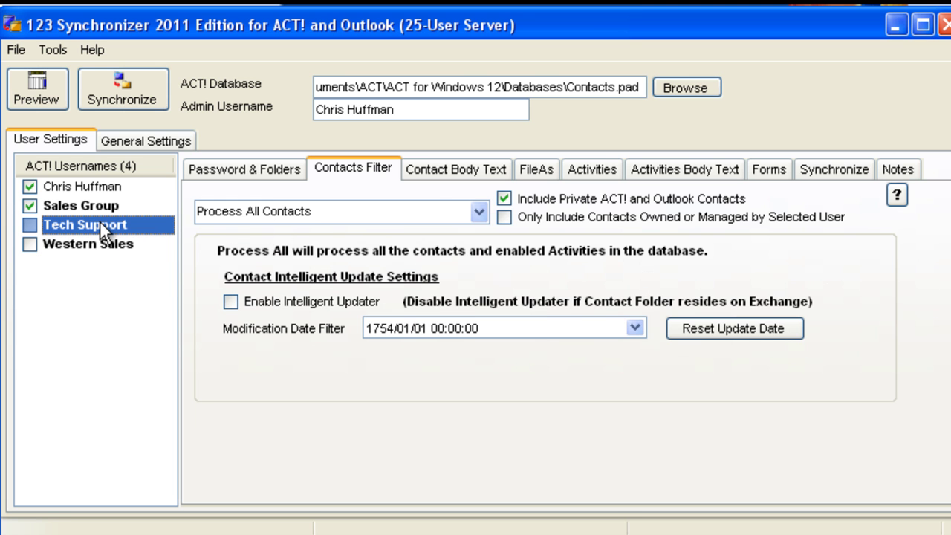
pyautogui.click(28, 239)
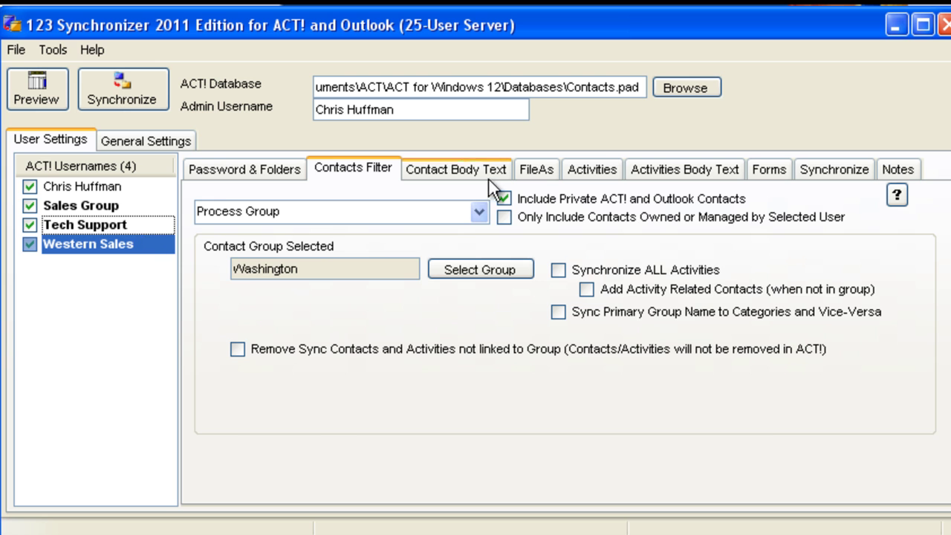
pyautogui.click(302, 169)
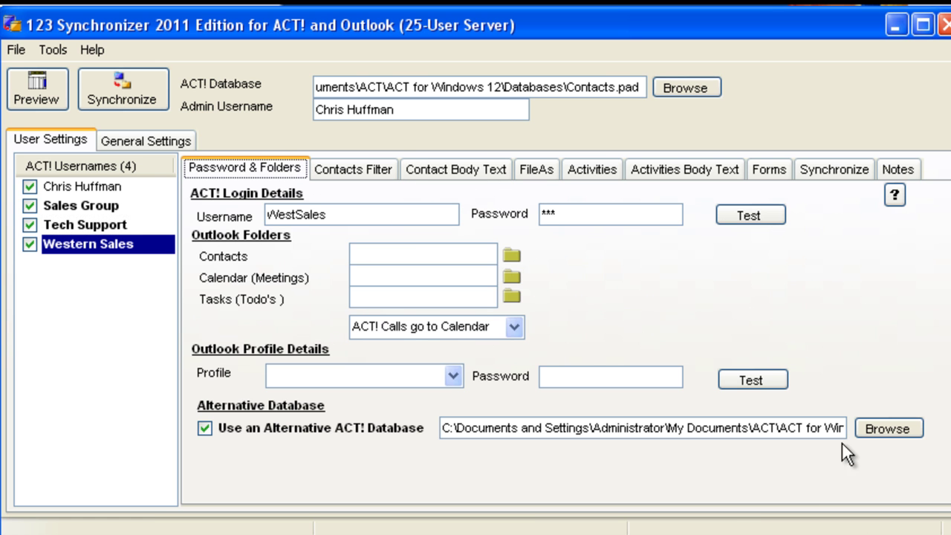
# Step: Point Tech Support at Contacts, Calendar and Tasks under TechSupport Folders
pyautogui.click(84, 224)
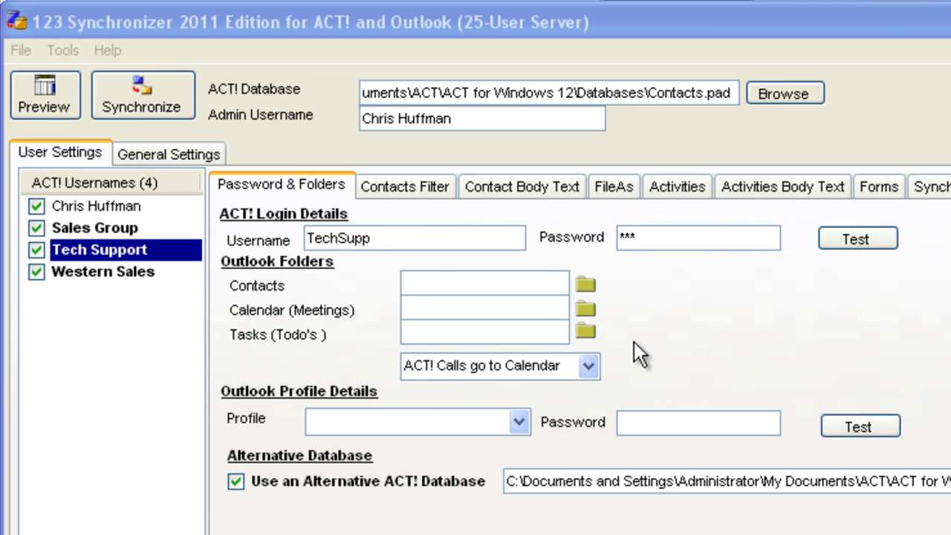
pyautogui.click(586, 286)
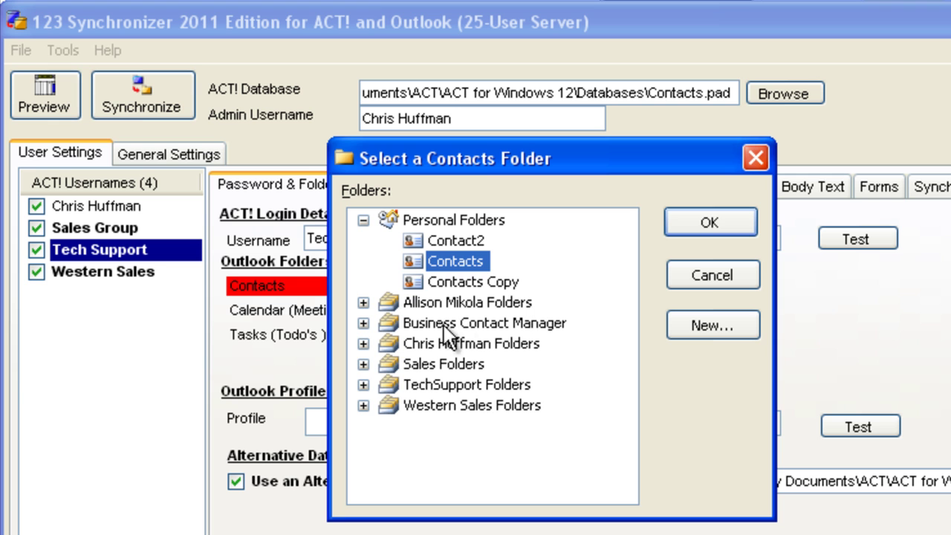
pyautogui.click(363, 385)
pyautogui.click(453, 405)
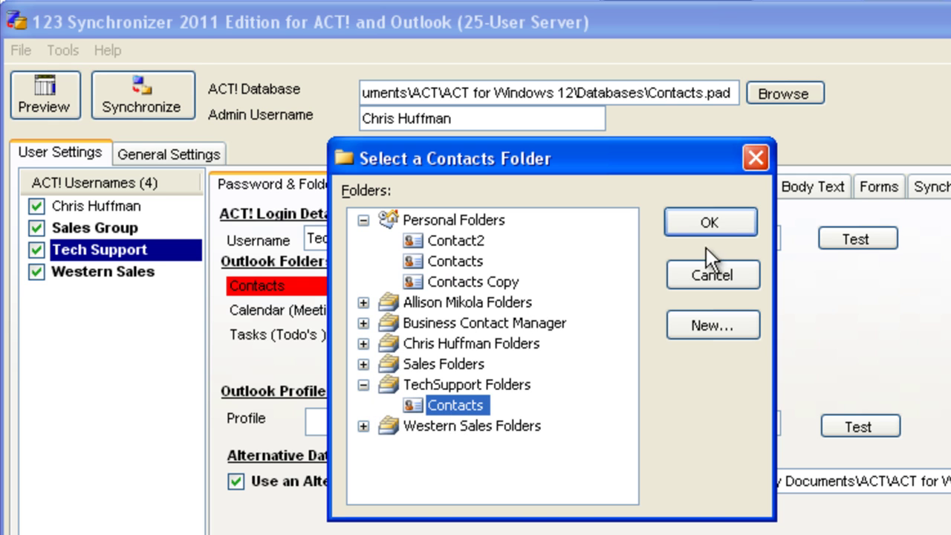
pyautogui.click(717, 222)
pyautogui.click(584, 309)
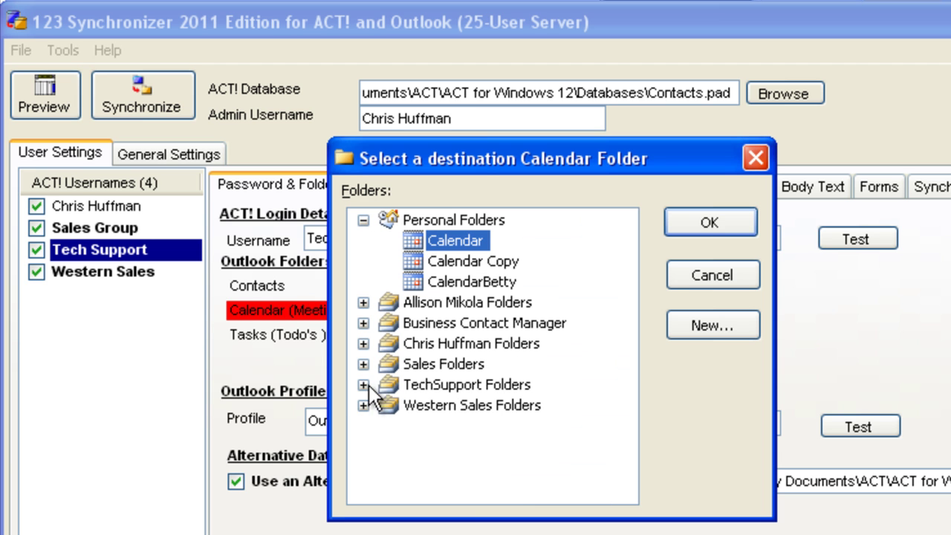
pyautogui.click(363, 385)
pyautogui.click(442, 405)
pyautogui.click(679, 227)
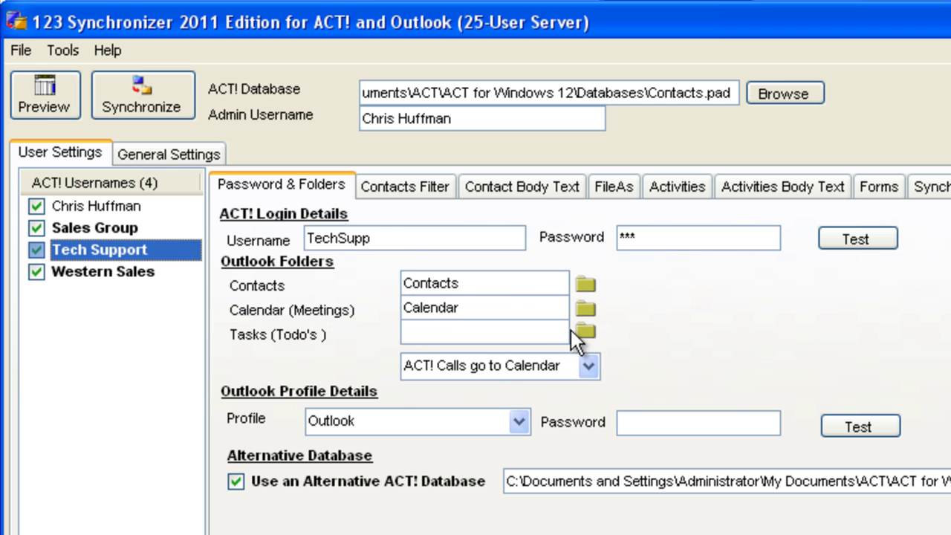
pyautogui.click(585, 332)
pyautogui.click(363, 364)
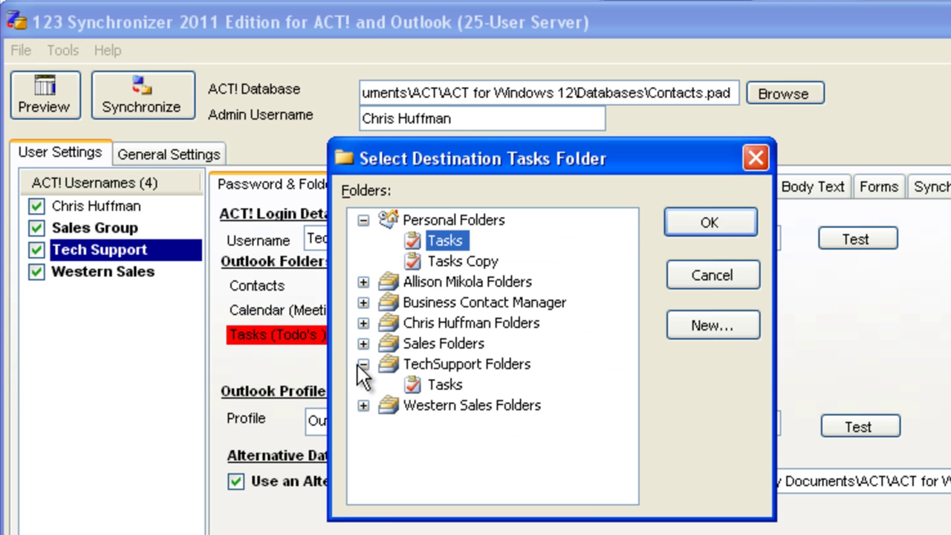
pyautogui.click(419, 386)
pyautogui.click(710, 233)
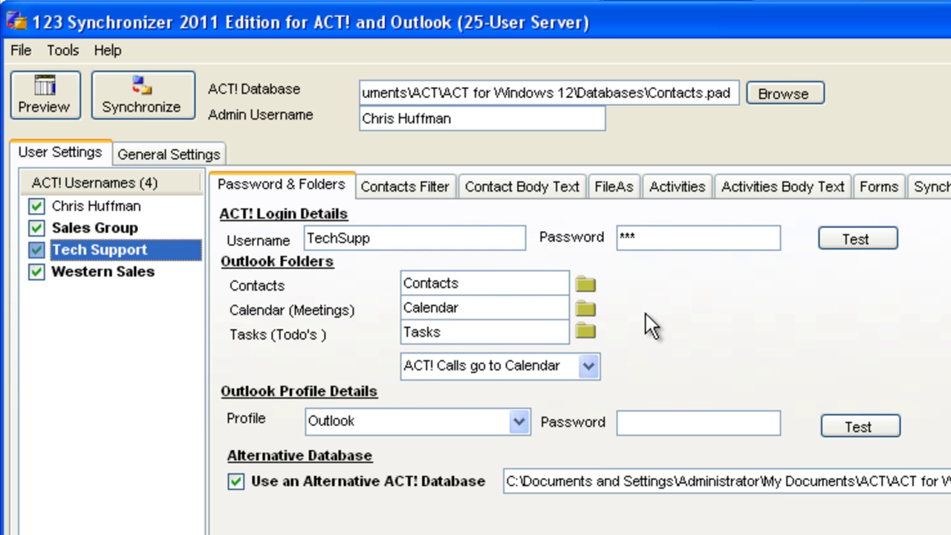
# Step: Point Western Sales at Contacts, Calendar and Tasks under Western Sales Folders
pyautogui.click(112, 270)
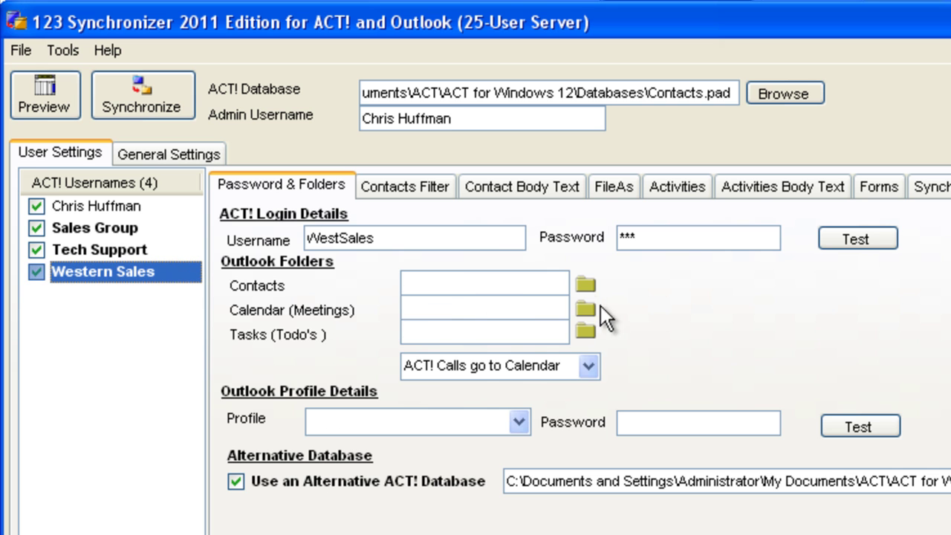
pyautogui.click(584, 285)
pyautogui.click(363, 404)
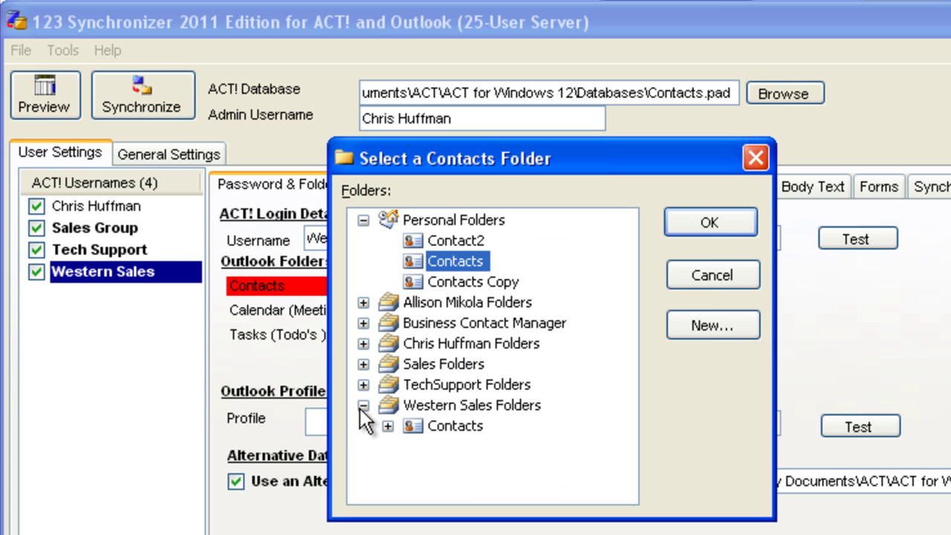
pyautogui.click(433, 425)
pyautogui.click(702, 226)
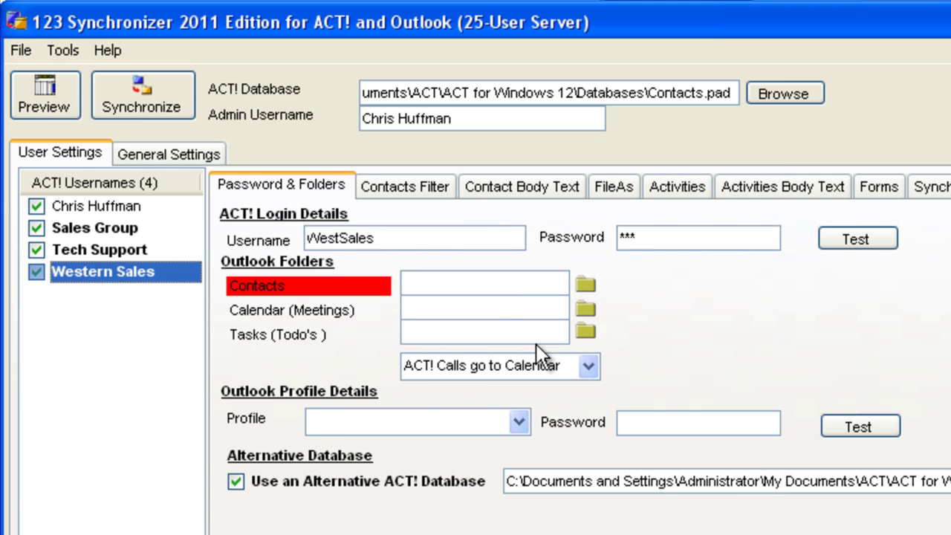
pyautogui.click(586, 309)
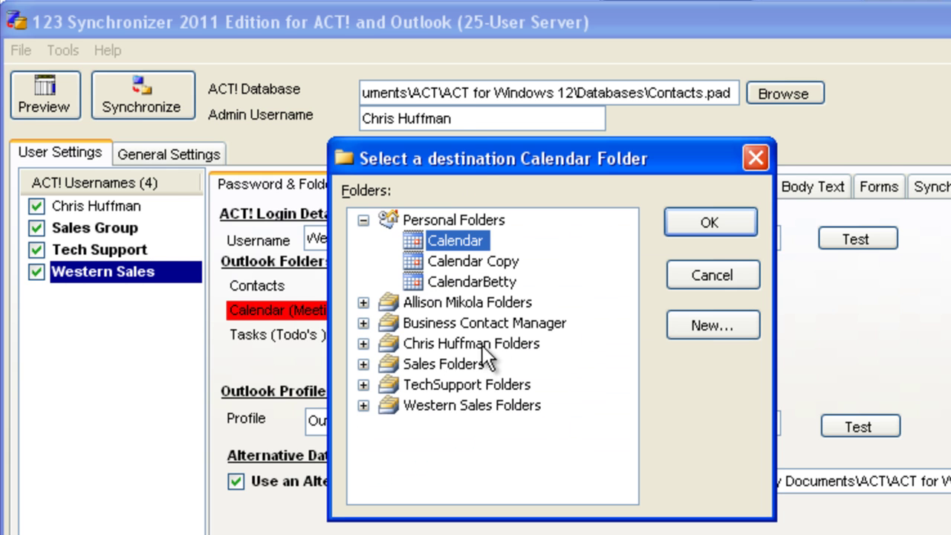
pyautogui.click(366, 406)
pyautogui.click(438, 425)
pyautogui.click(713, 230)
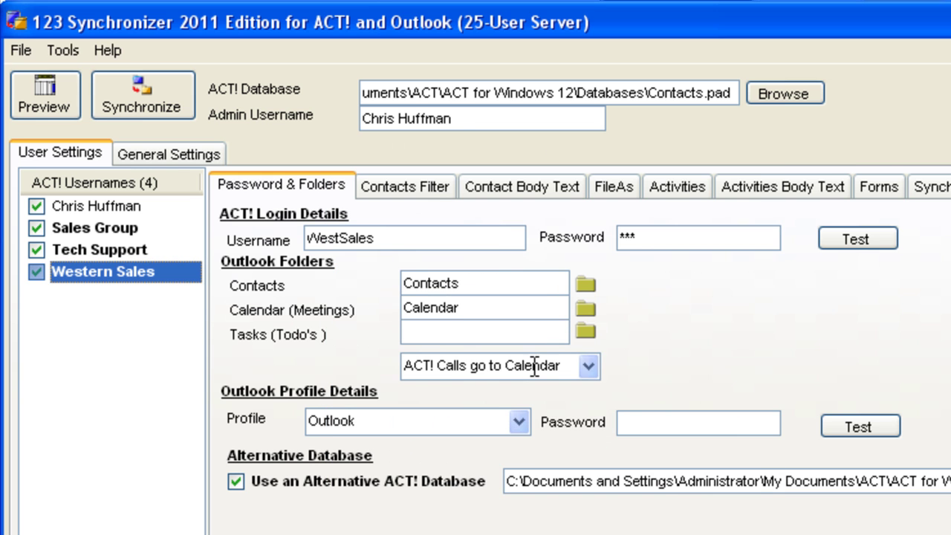
pyautogui.click(587, 332)
pyautogui.click(449, 392)
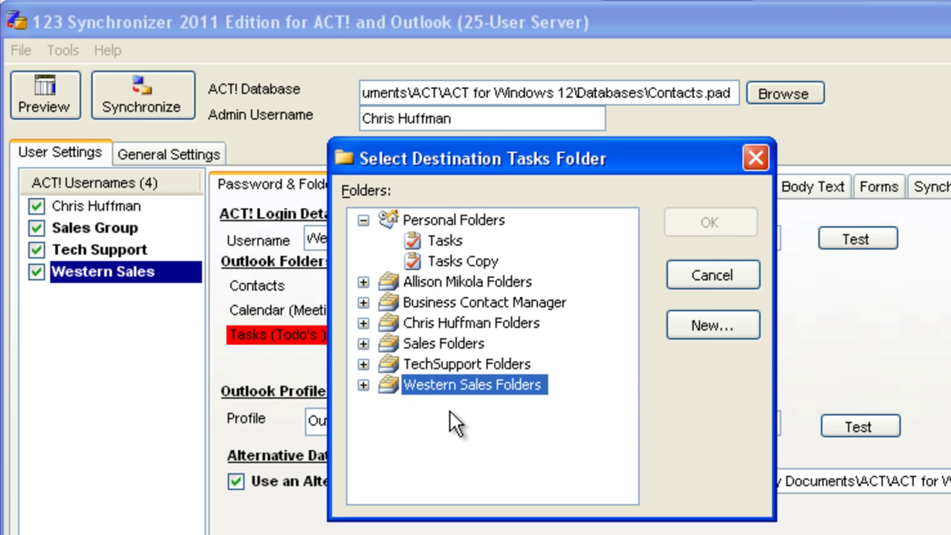
pyautogui.click(364, 385)
pyautogui.click(439, 404)
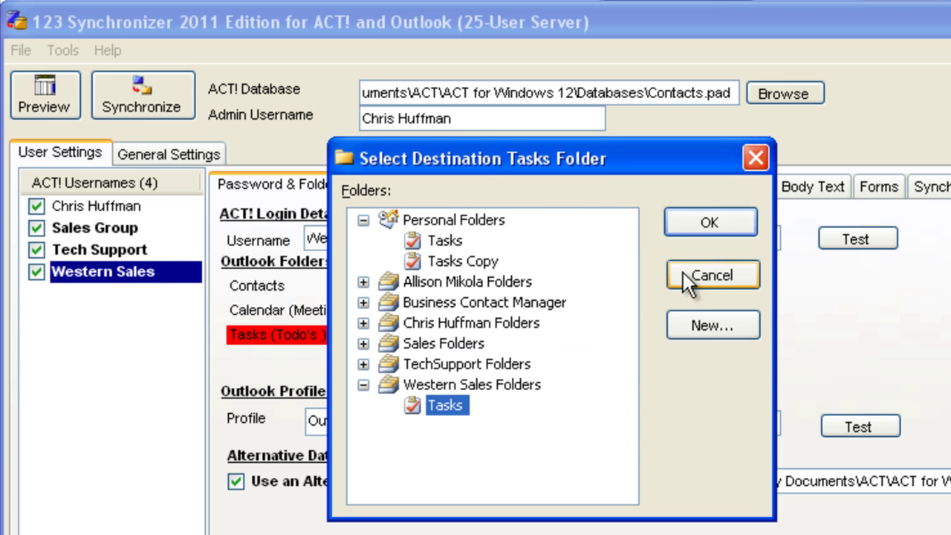
pyautogui.click(727, 225)
# Step: Review the finished Tech Support and Sales Group user settings
pyautogui.click(115, 247)
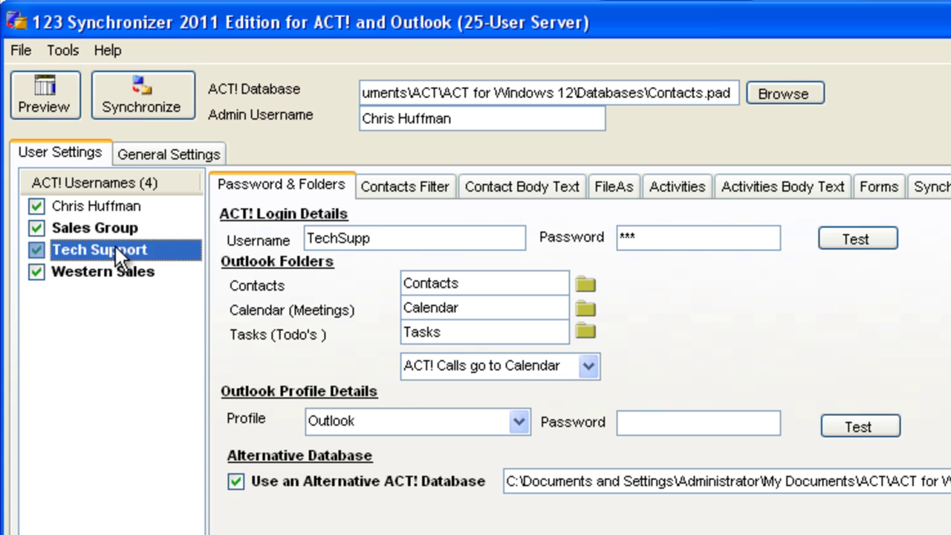
pyautogui.click(120, 227)
pyautogui.click(112, 248)
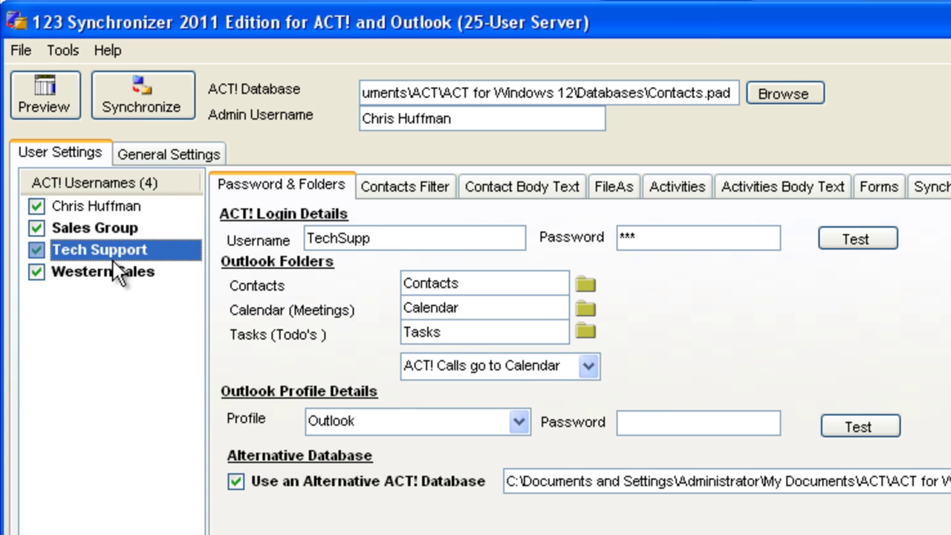
# Step: Review Western Sales' finished settings before moving to the slideshow
pyautogui.click(113, 271)
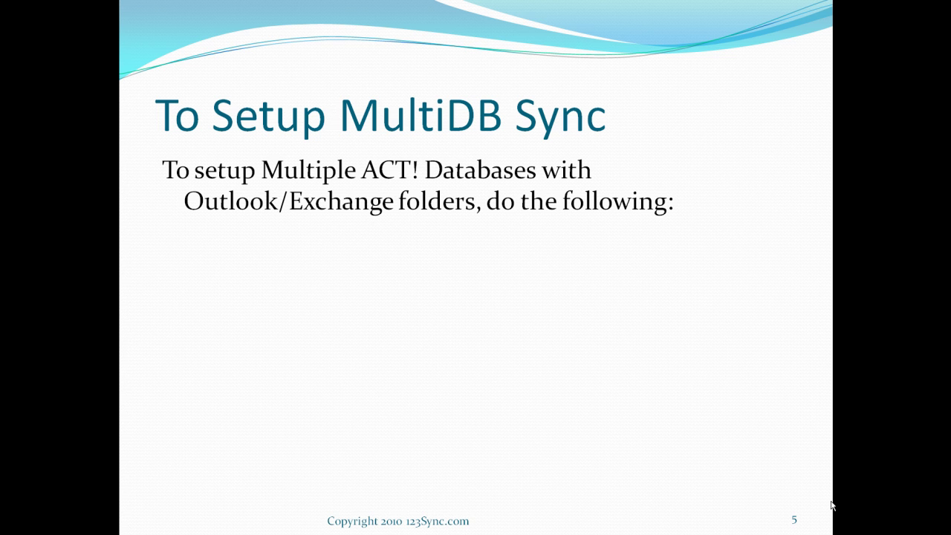
# Step: Show the slide's first step, 'Create a 123 Sync custom user'
pyautogui.click(831, 505)
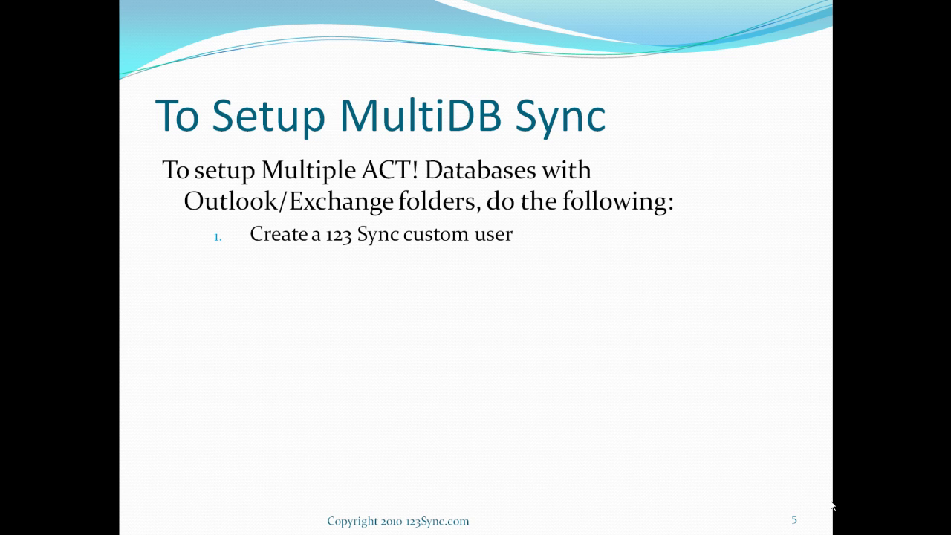